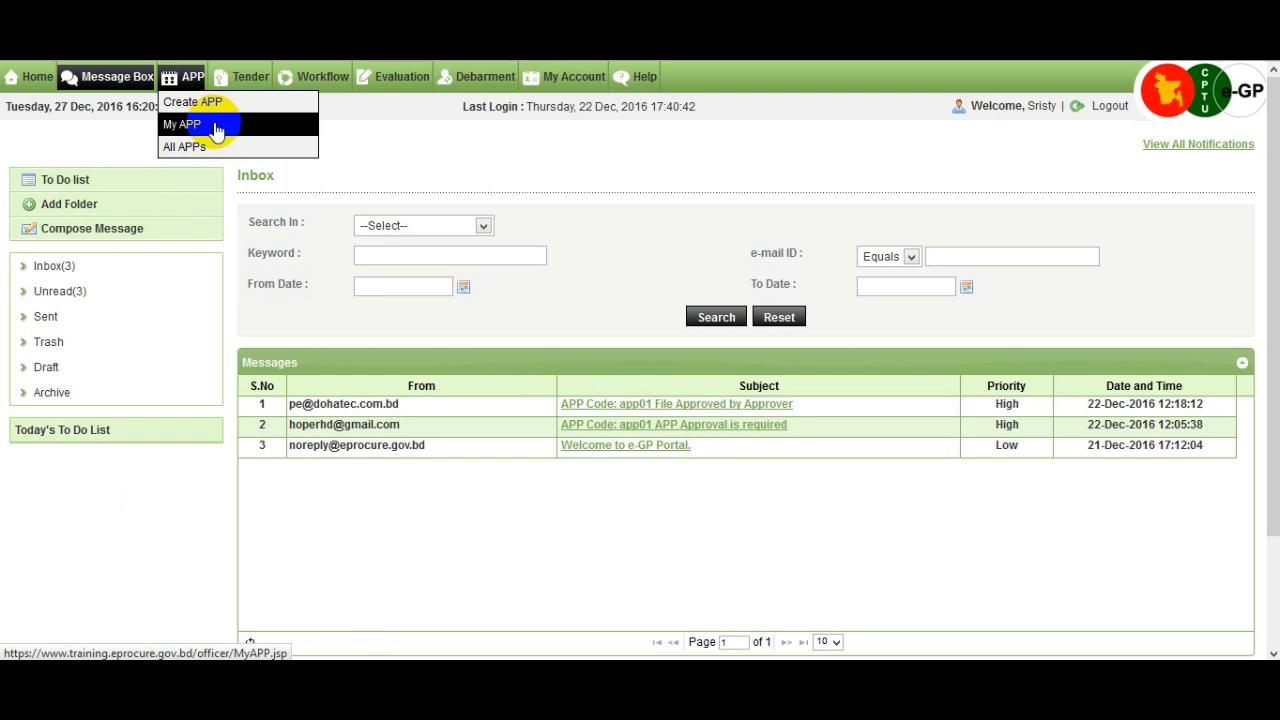
Step: Search my annual procurement plans of financial year 2016-2017 for those with Approved status
{"action": "left_click", "coordinate": [213, 126]}
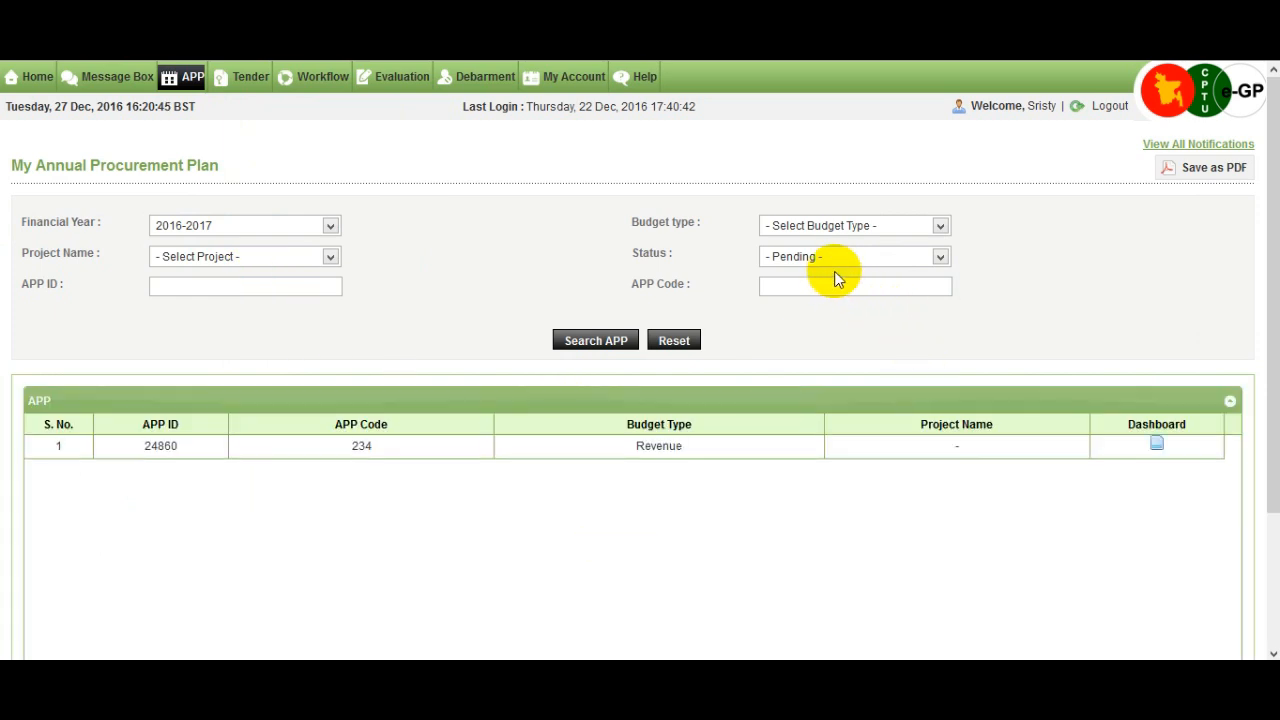
{"action": "left_click", "coordinate": [841, 257]}
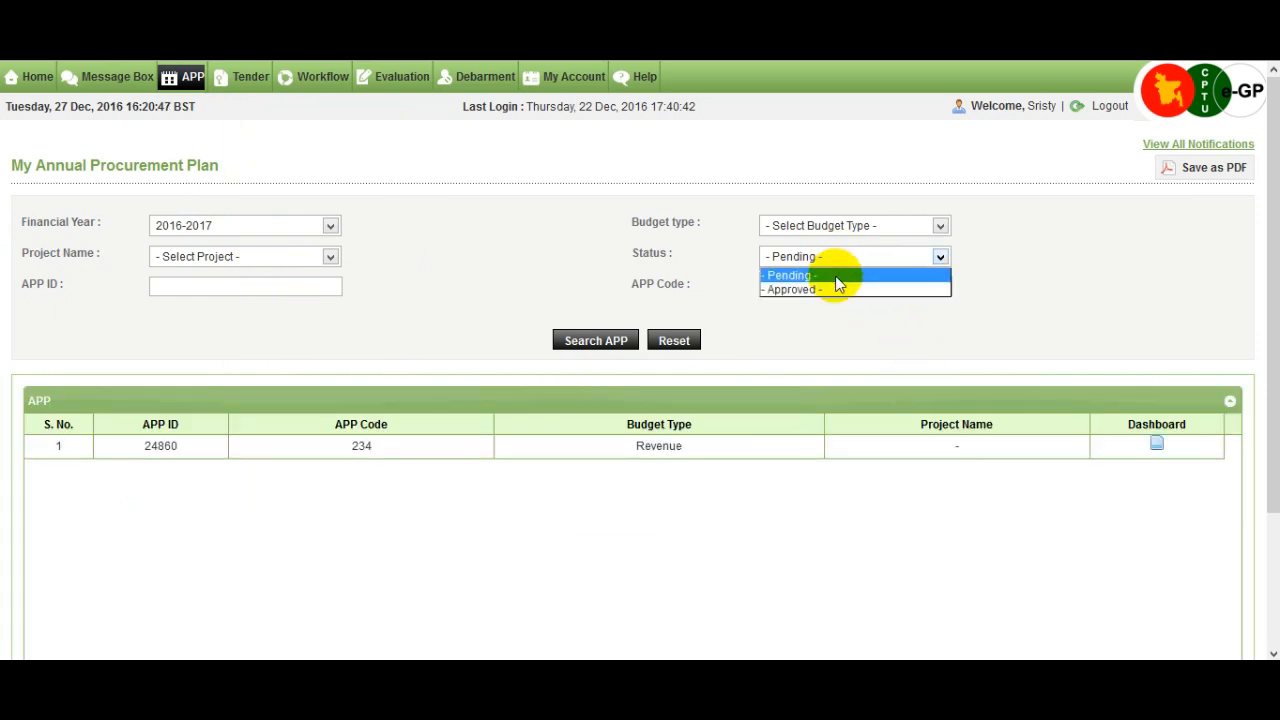
{"action": "left_click", "coordinate": [833, 290]}
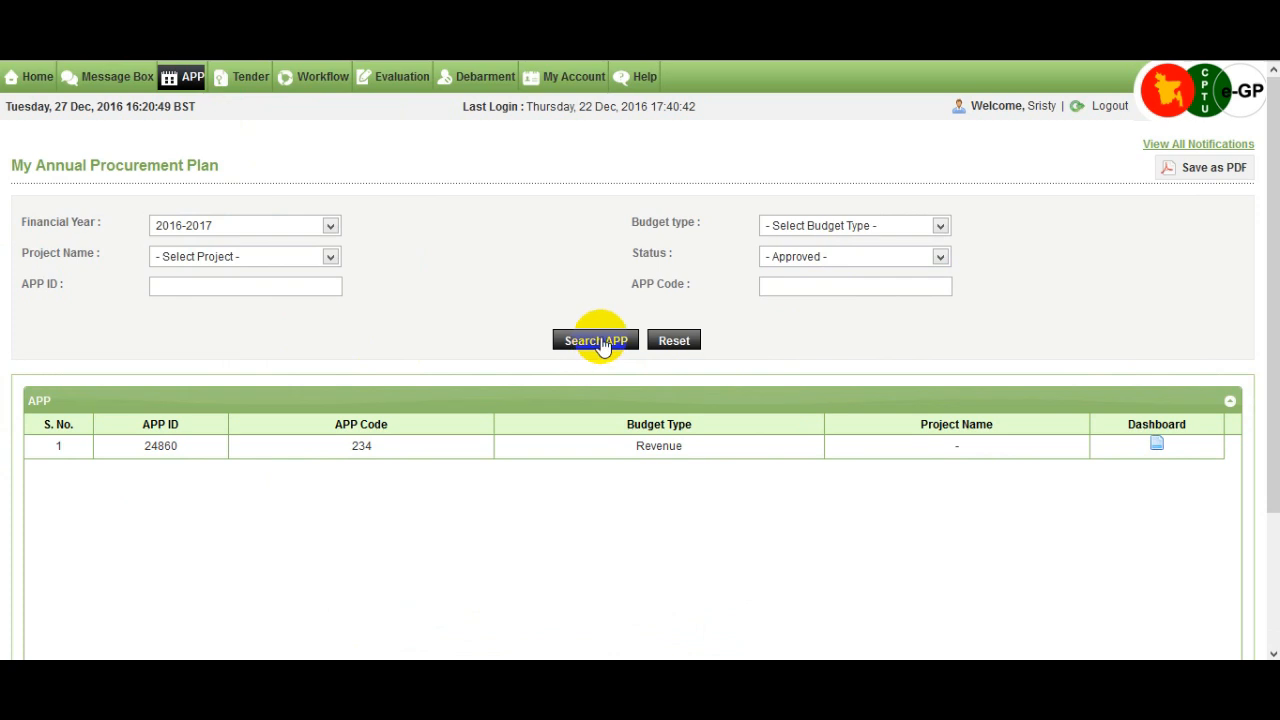
{"action": "left_click", "coordinate": [596, 341]}
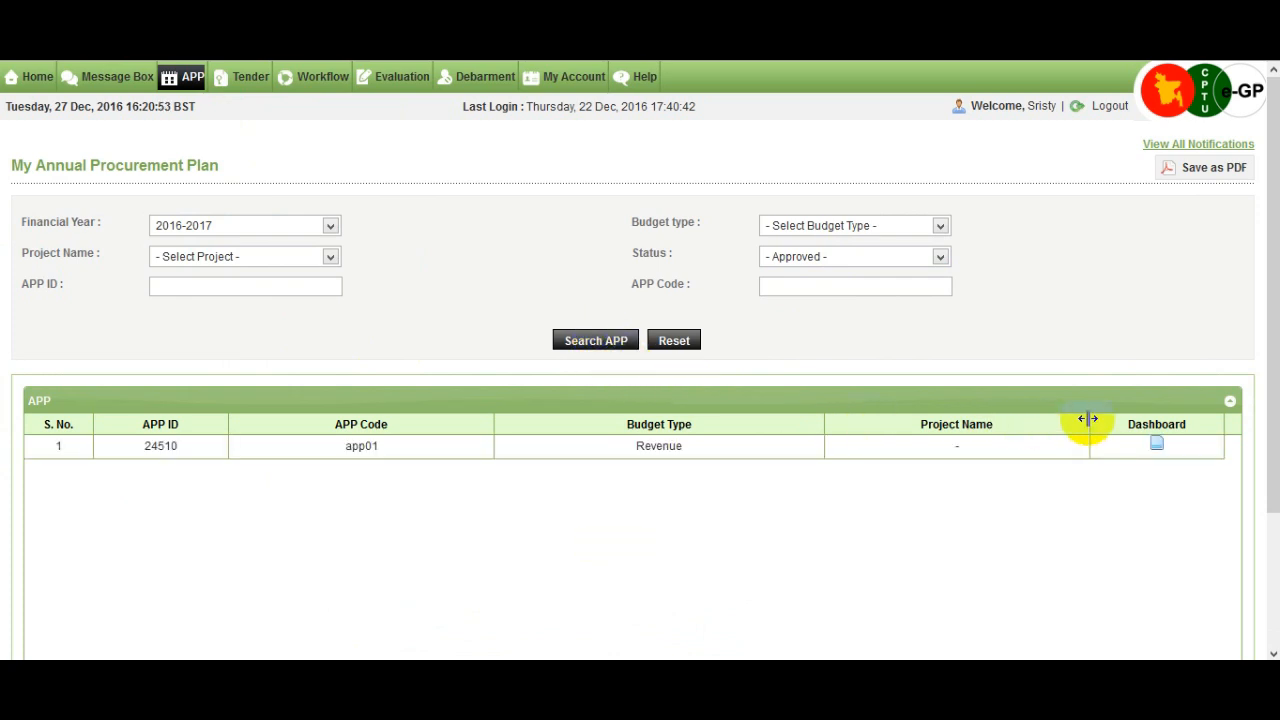
Step: Open the dashboard of procurement plan app01 and examine its package details and available package actions
{"action": "left_click", "coordinate": [1157, 448]}
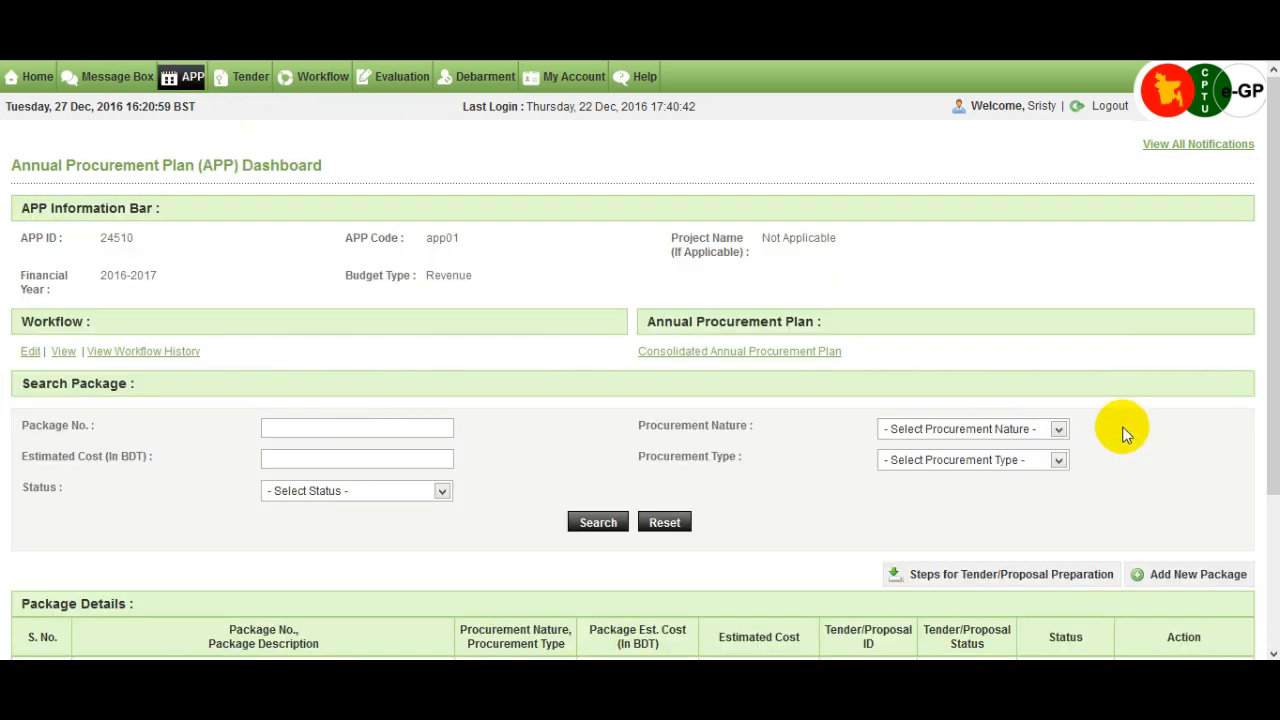
{"action": "scroll", "coordinate": [1125, 433], "scroll_direction": "down", "scroll_amount": 1}
{"action": "scroll", "coordinate": [1122, 433], "scroll_direction": "down", "scroll_amount": 2}
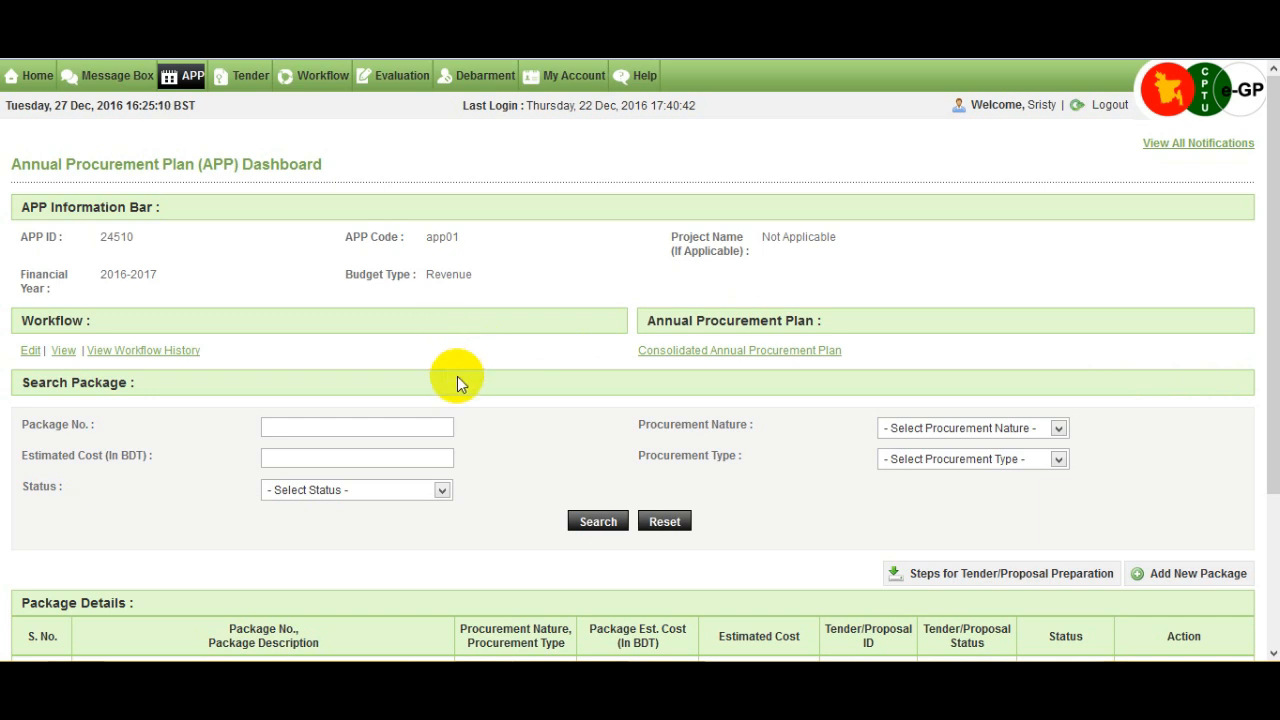
{"action": "scroll", "coordinate": [518, 470], "scroll_direction": "down", "scroll_amount": 3}
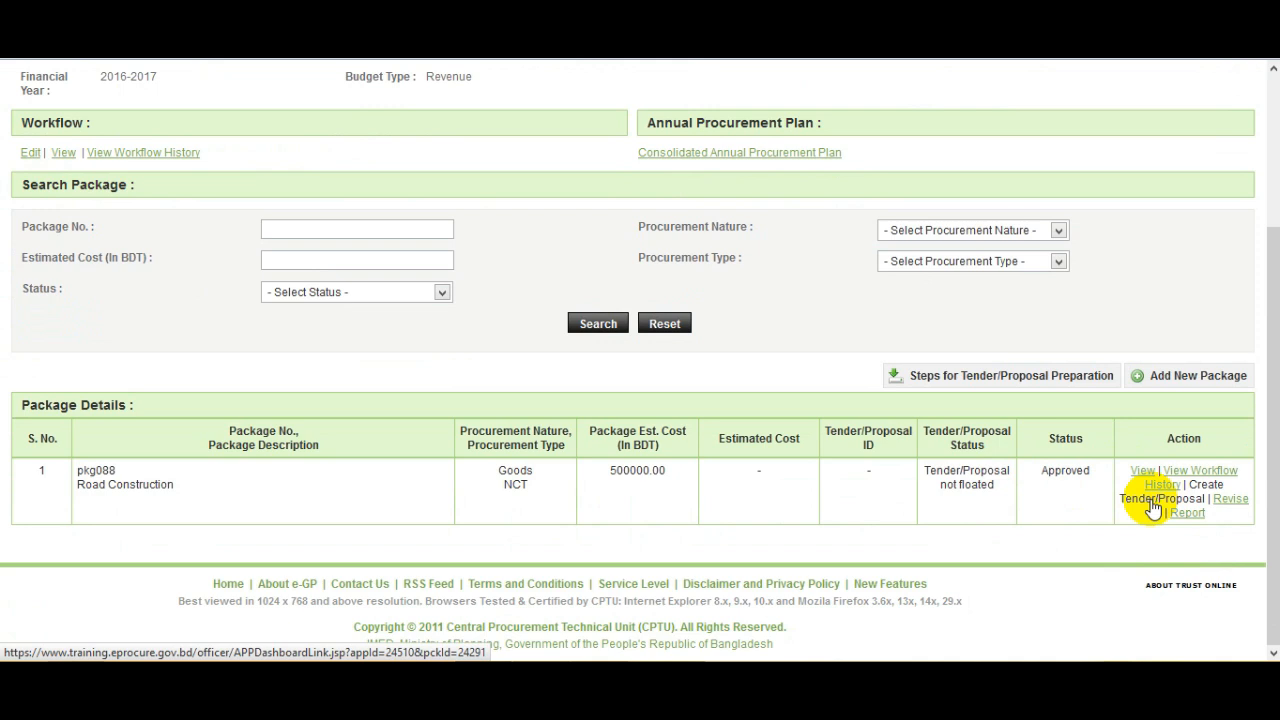
{"action": "scroll", "coordinate": [586, 320], "scroll_direction": "up", "scroll_amount": 5}
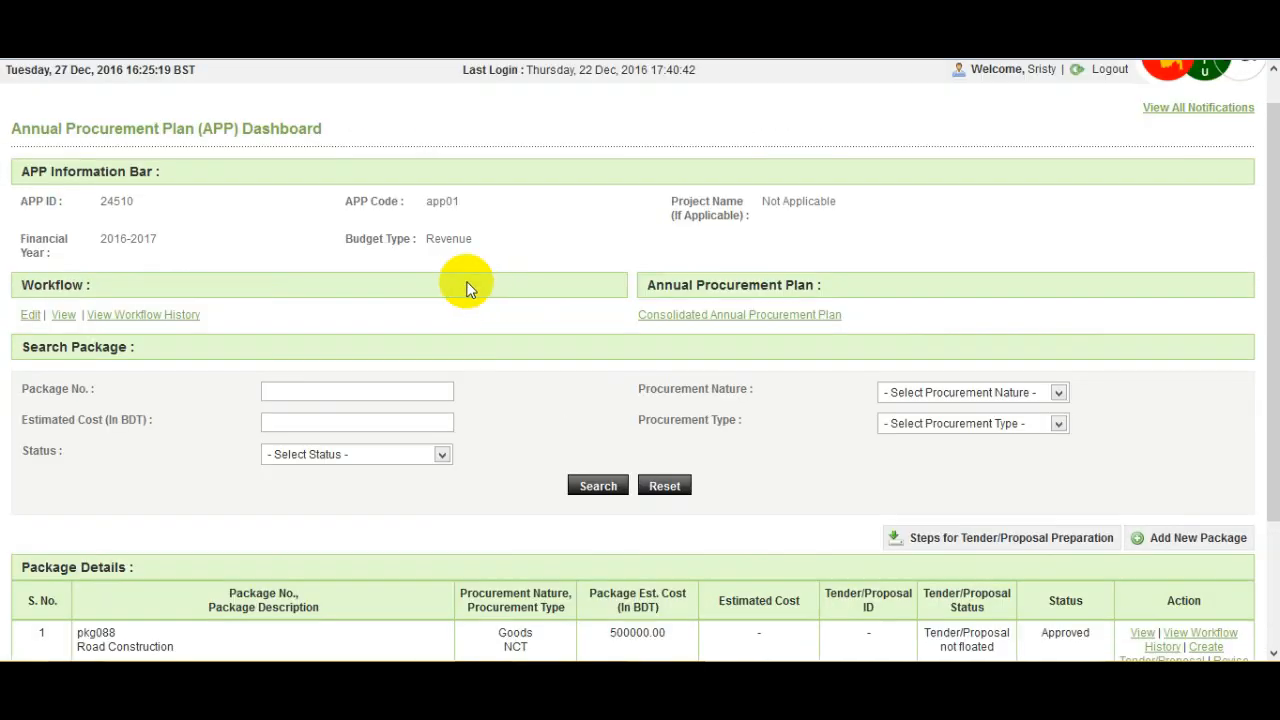
Step: Start a new tender from plan app01 with the Road Construction package pkg088 and submit the selection
{"action": "mouse_move", "coordinate": [243, 80]}
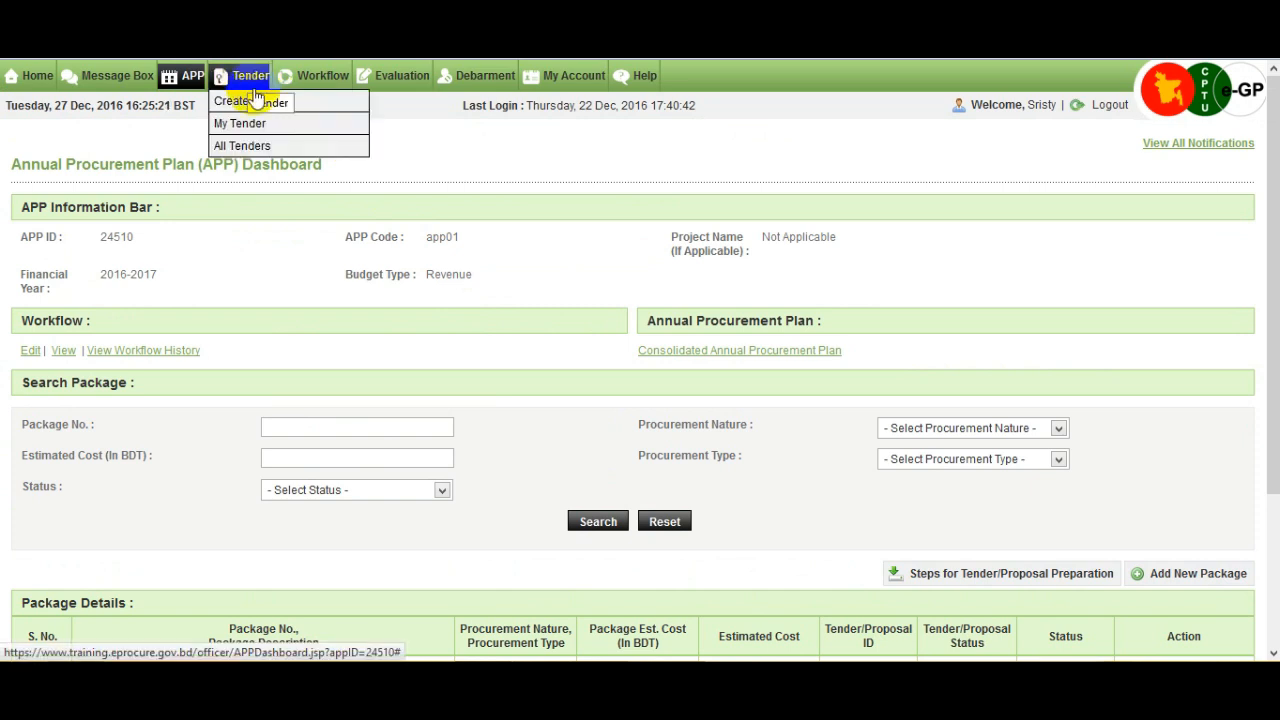
{"action": "left_click", "coordinate": [293, 104]}
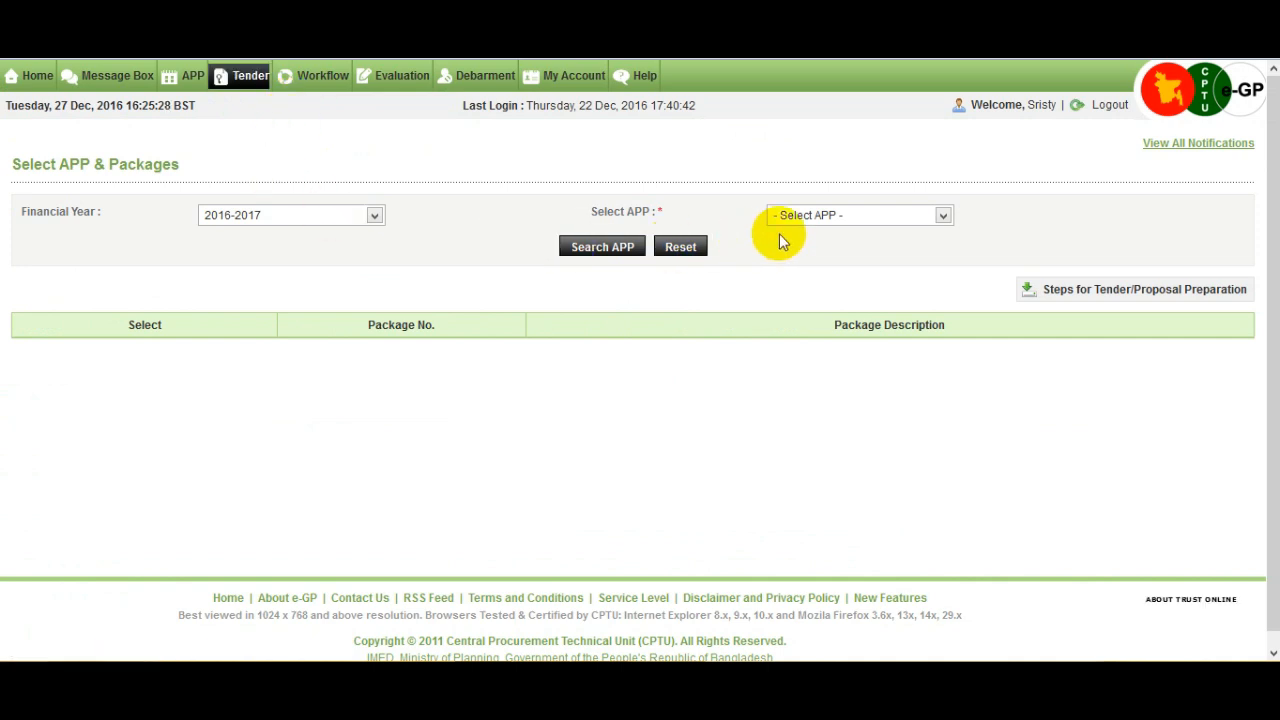
{"action": "left_click", "coordinate": [855, 218]}
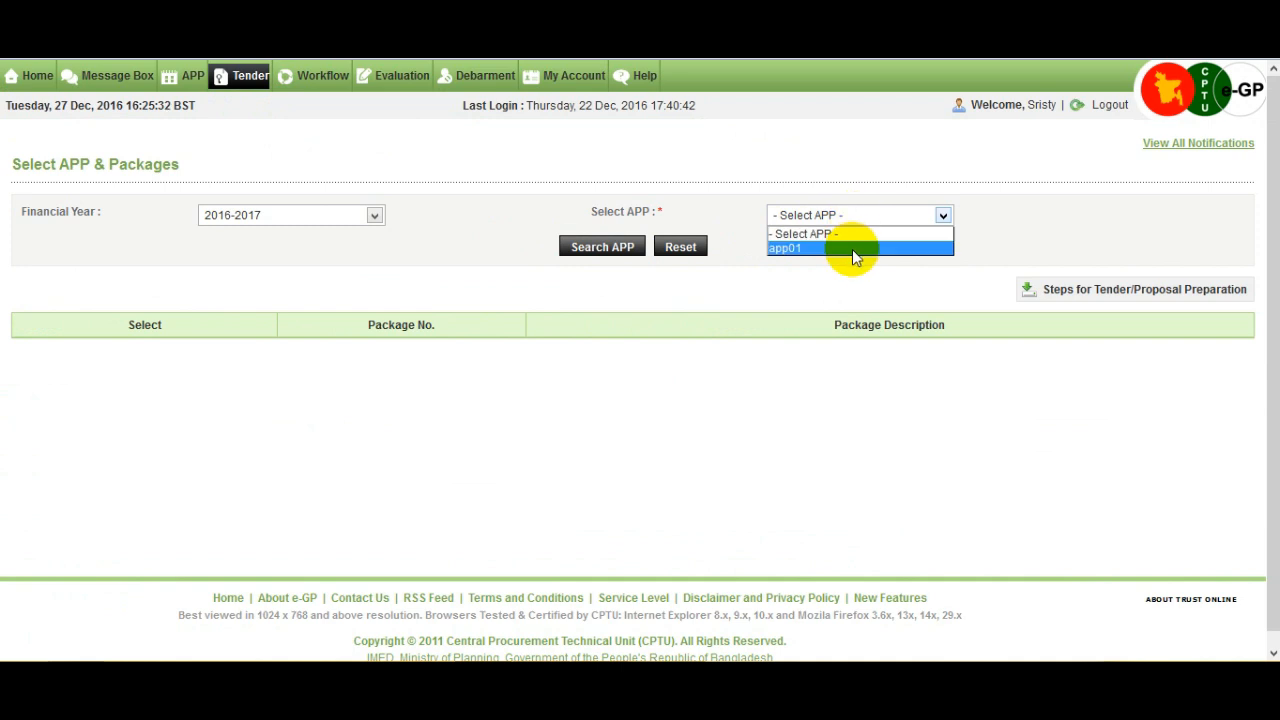
{"action": "left_click", "coordinate": [852, 249]}
{"action": "left_click", "coordinate": [620, 252]}
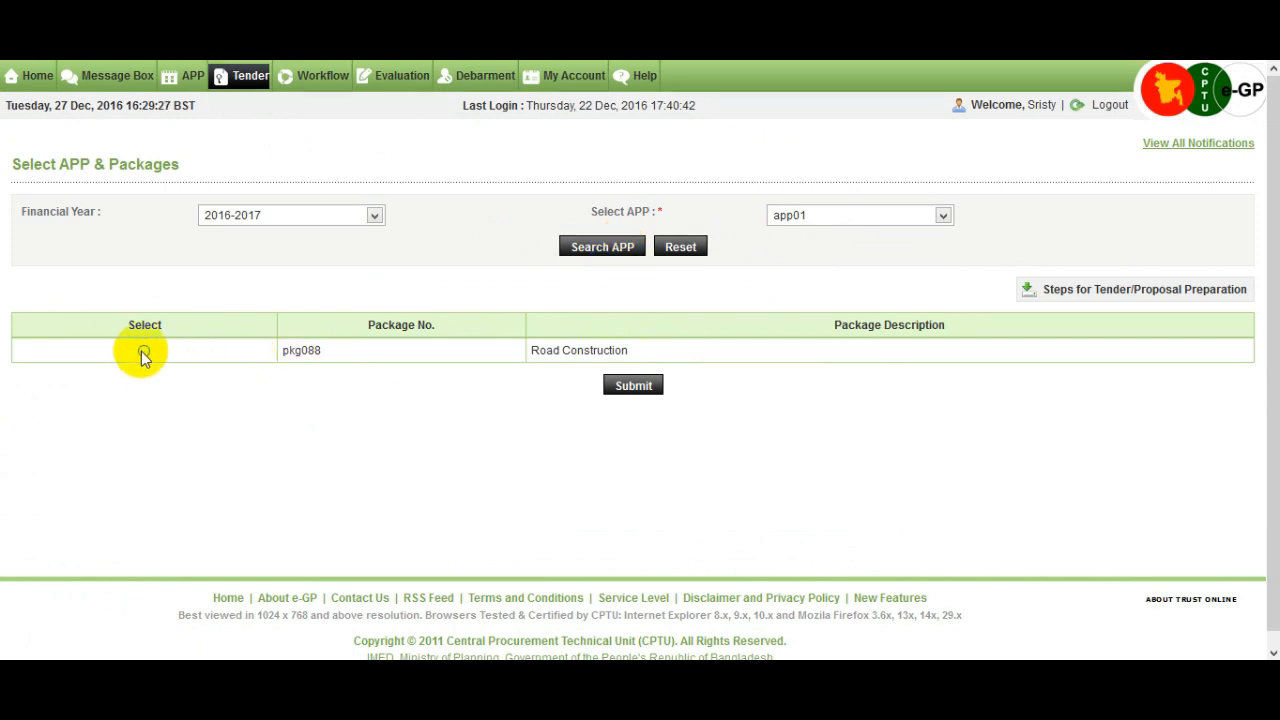
{"action": "left_click", "coordinate": [144, 353]}
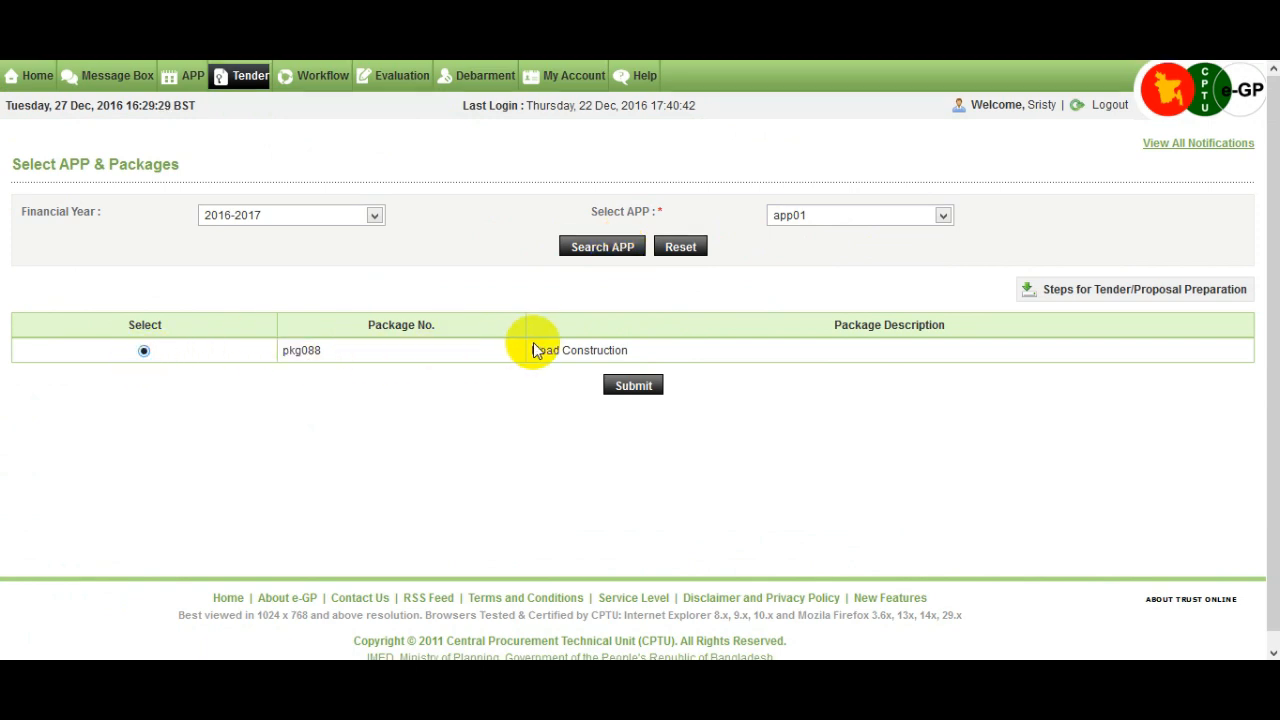
{"action": "left_click", "coordinate": [634, 388]}
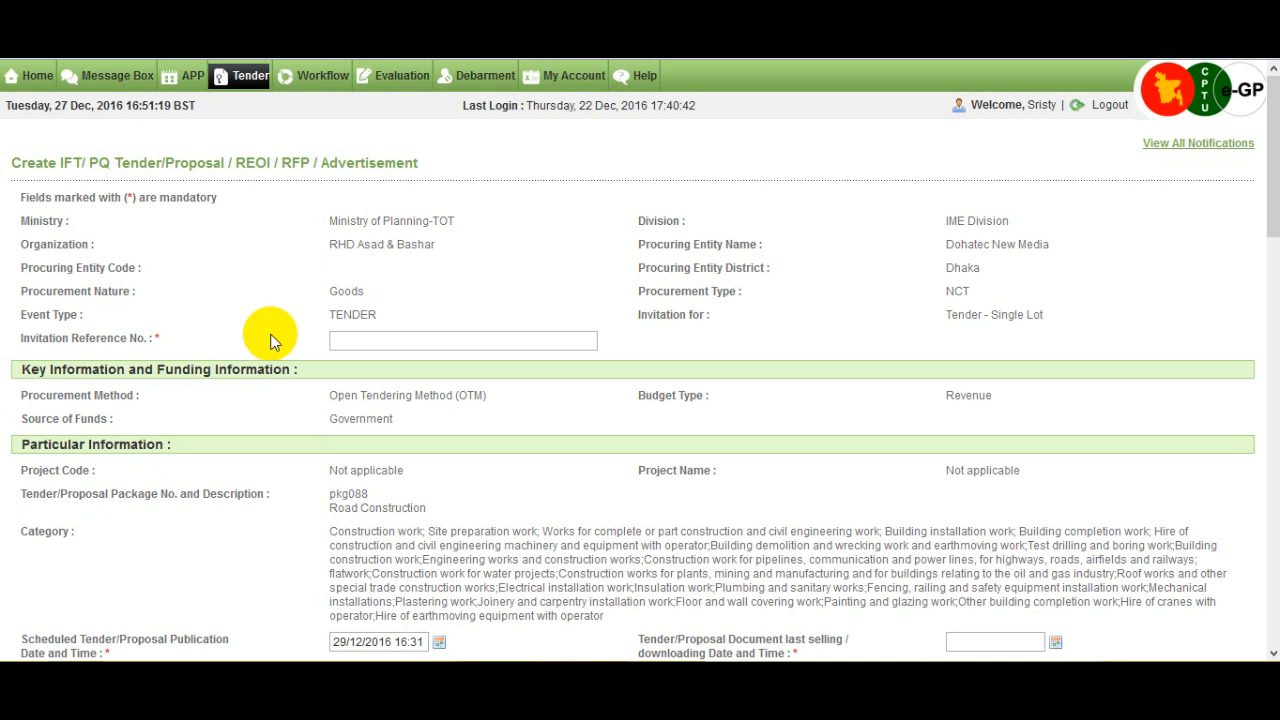
Step: Enter ref001 as the invitation reference number and set the scheduled tender publication date and time to 29/12/2016 17:30
{"action": "left_click", "coordinate": [340, 341]}
{"action": "type", "text": "ref001"}
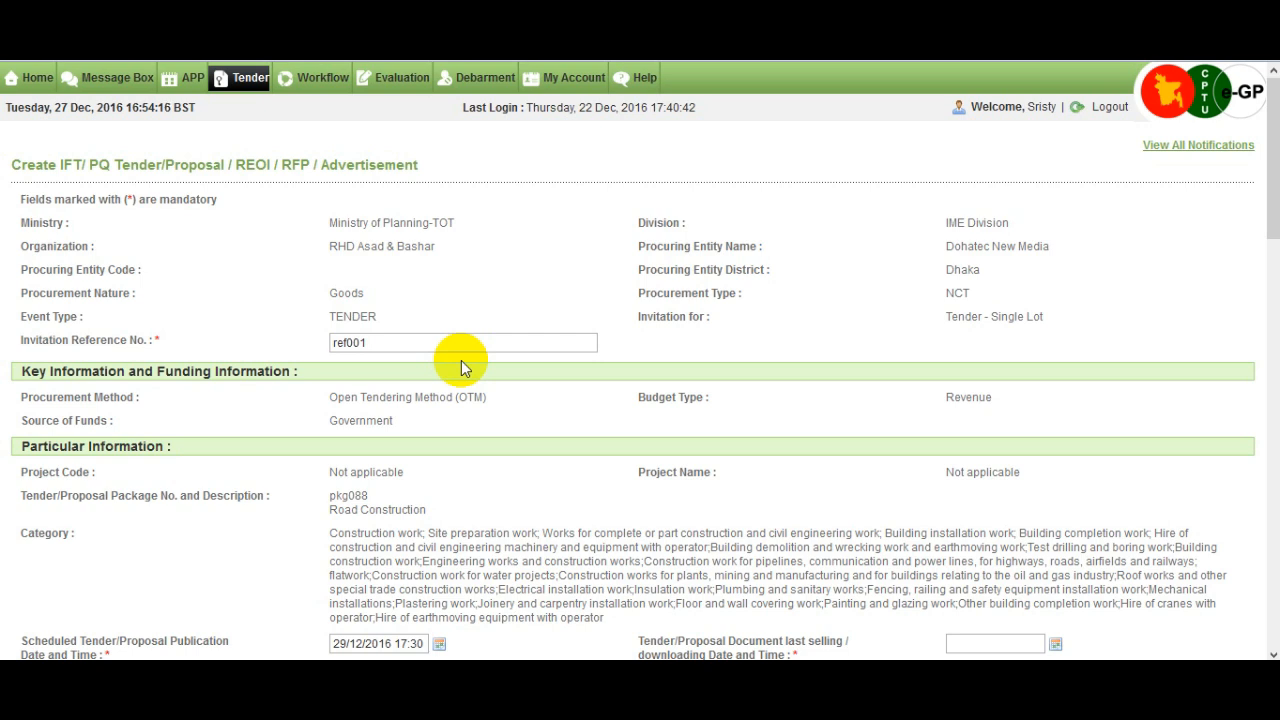
{"action": "scroll", "coordinate": [358, 522], "scroll_direction": "down", "scroll_amount": 1}
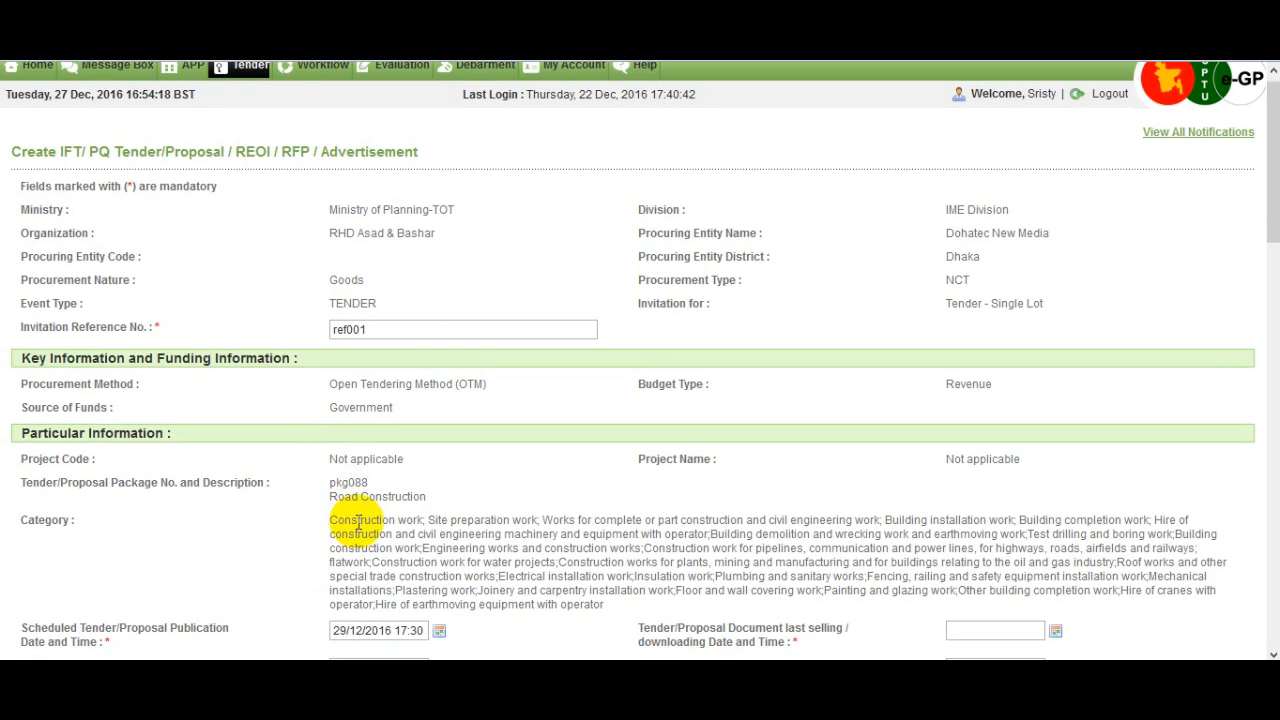
{"action": "scroll", "coordinate": [358, 522], "scroll_direction": "down", "scroll_amount": 2}
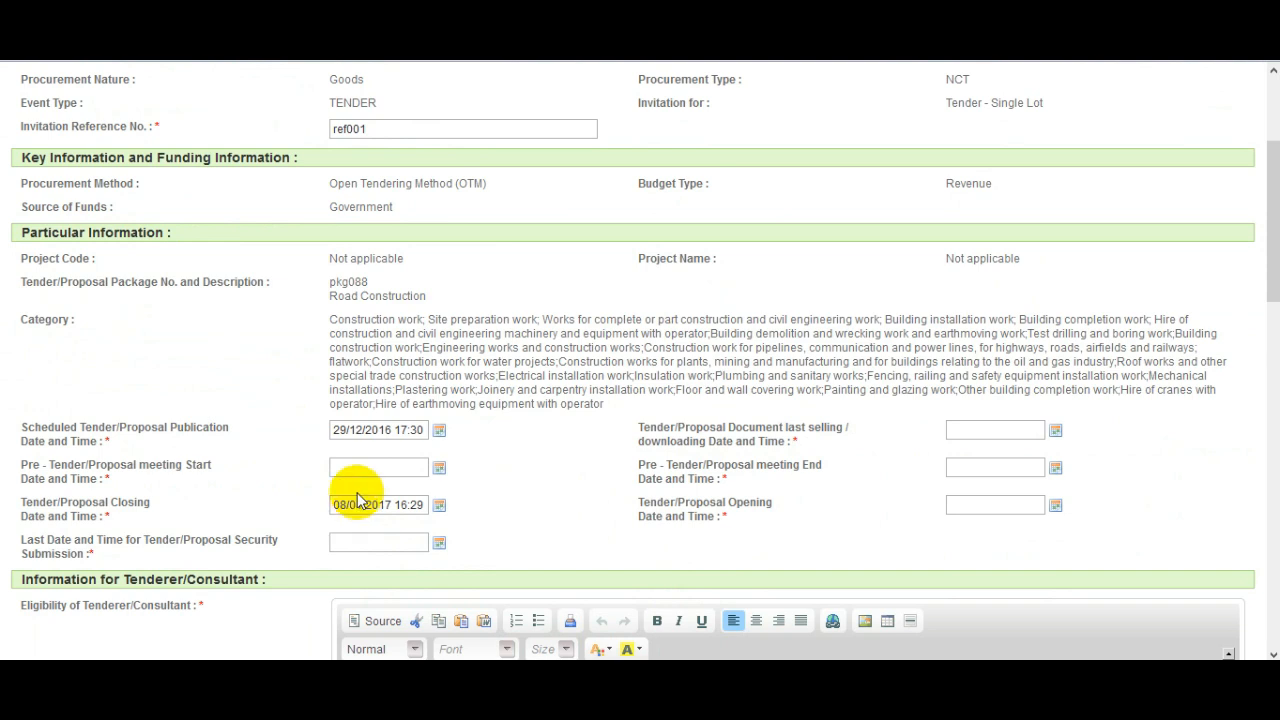
{"action": "left_click", "coordinate": [388, 428]}
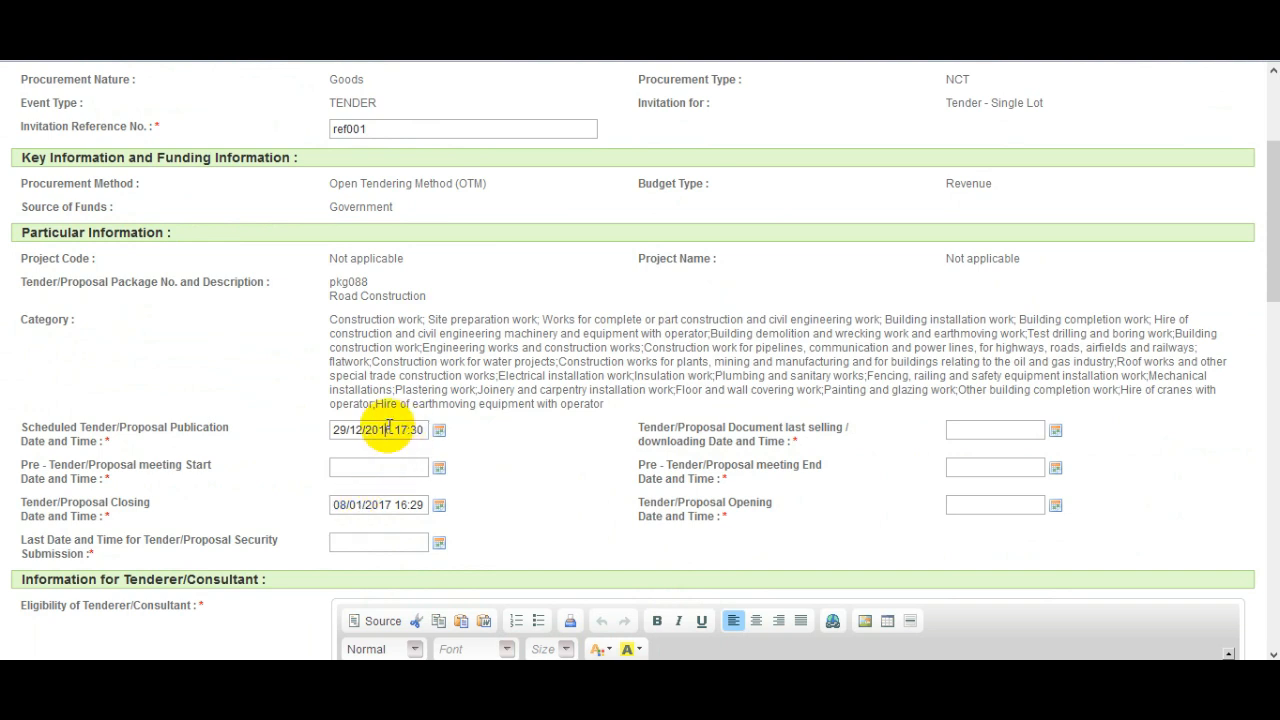
{"action": "left_click", "coordinate": [408, 430]}
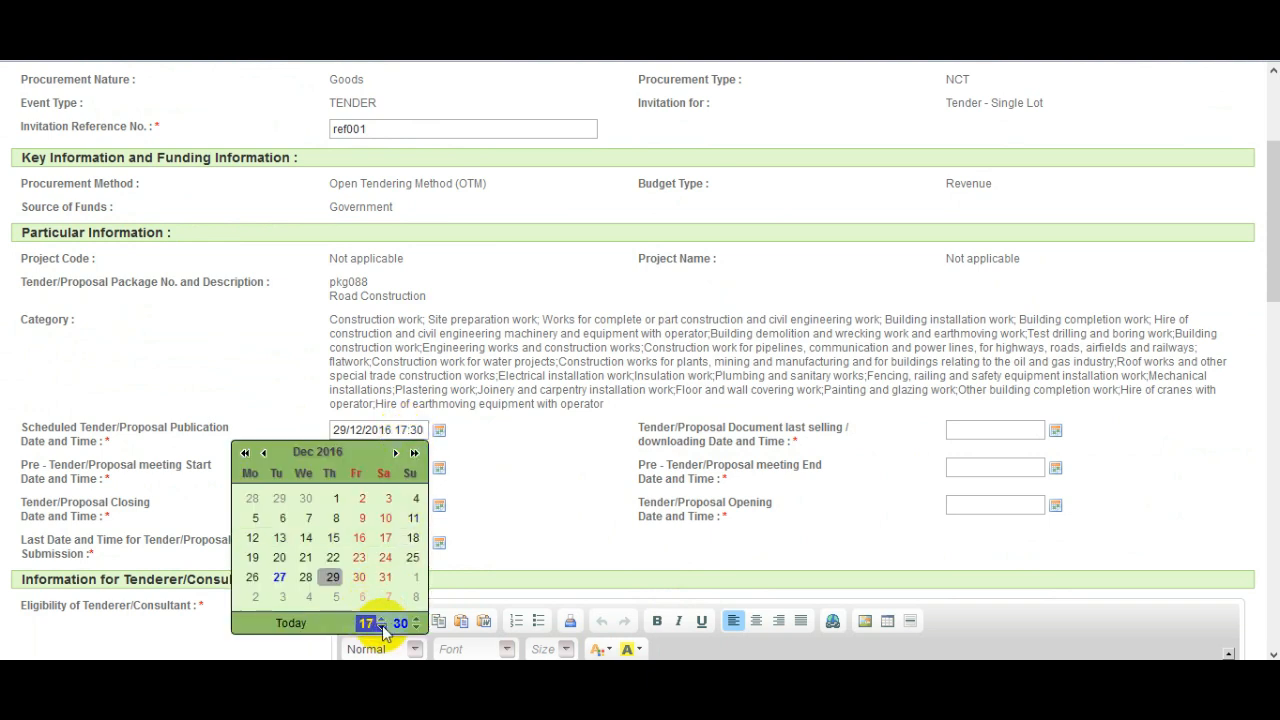
{"action": "left_click", "coordinate": [382, 627]}
{"action": "left_click", "coordinate": [333, 576]}
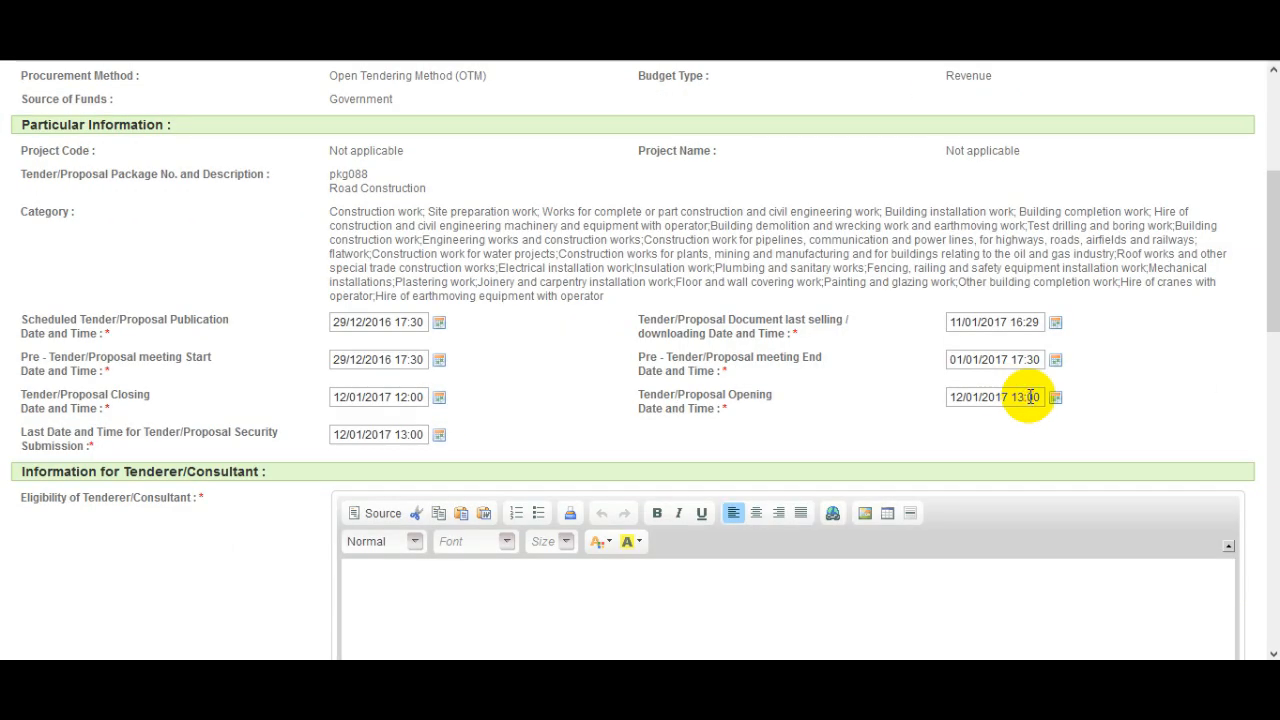
Step: Set the tender opening date and time to 12/01/2017 15:00
{"action": "left_click", "coordinate": [1030, 397]}
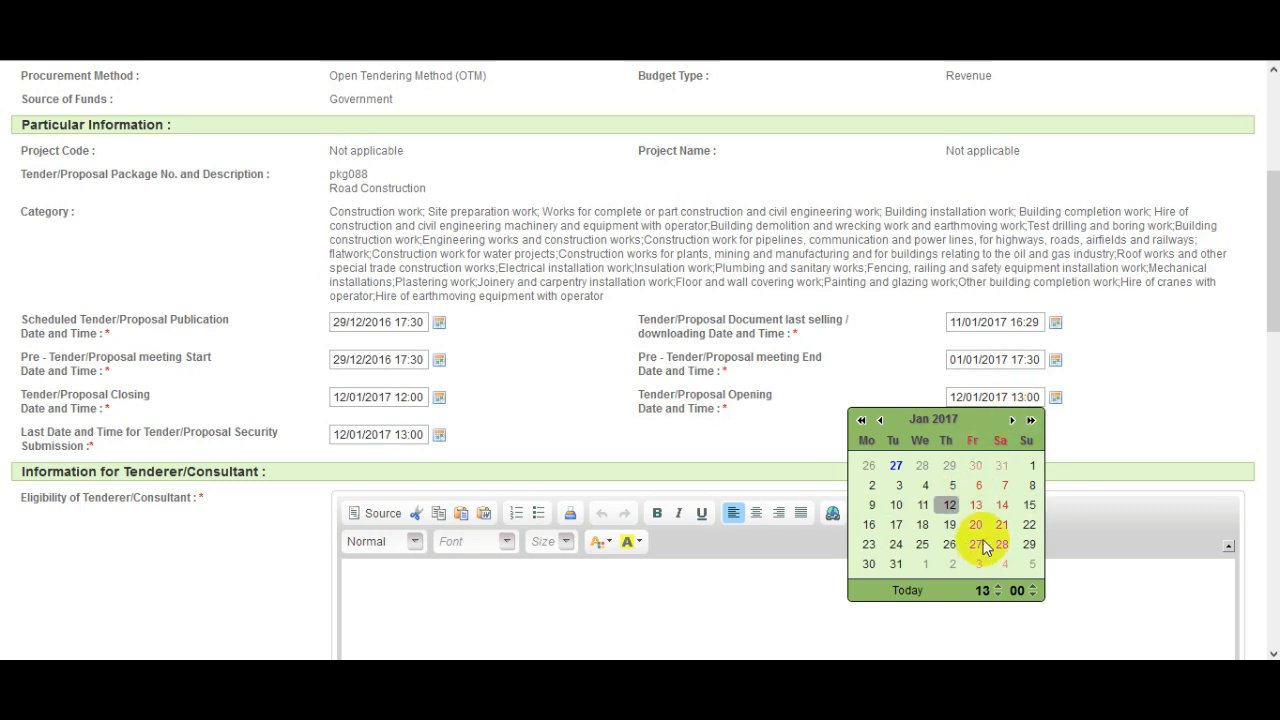
{"action": "left_click", "coordinate": [997, 587]}
{"action": "left_click", "coordinate": [995, 590]}
{"action": "left_click", "coordinate": [950, 505]}
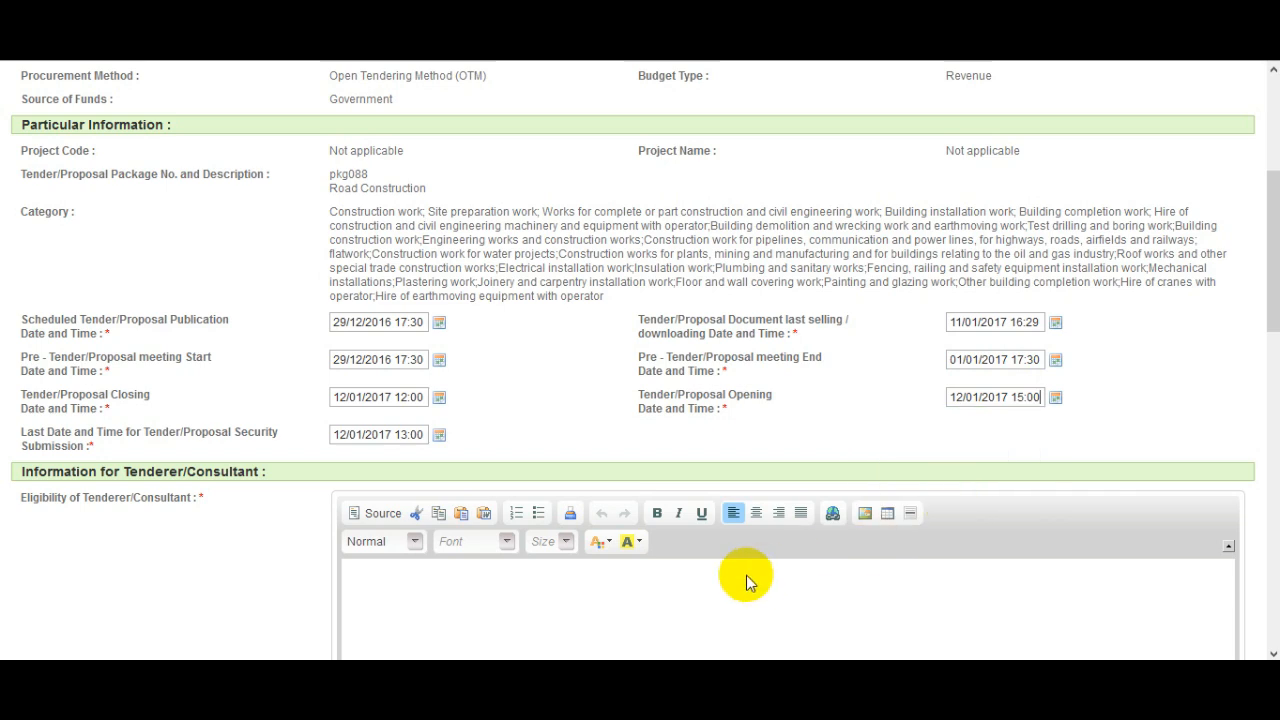
Step: Enter "As per TDS" as the eligibility of the tenderer/consultant
{"action": "left_click", "coordinate": [576, 590]}
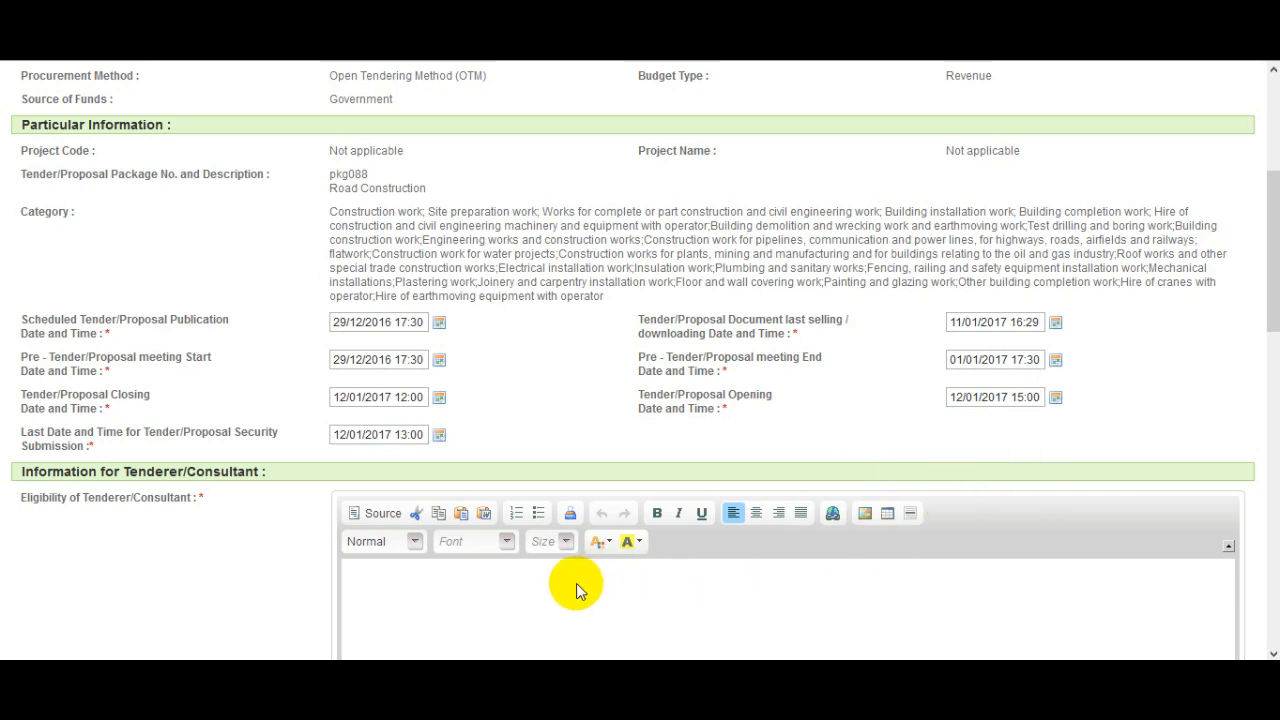
{"action": "scroll", "coordinate": [576, 590], "scroll_direction": "down", "scroll_amount": 2}
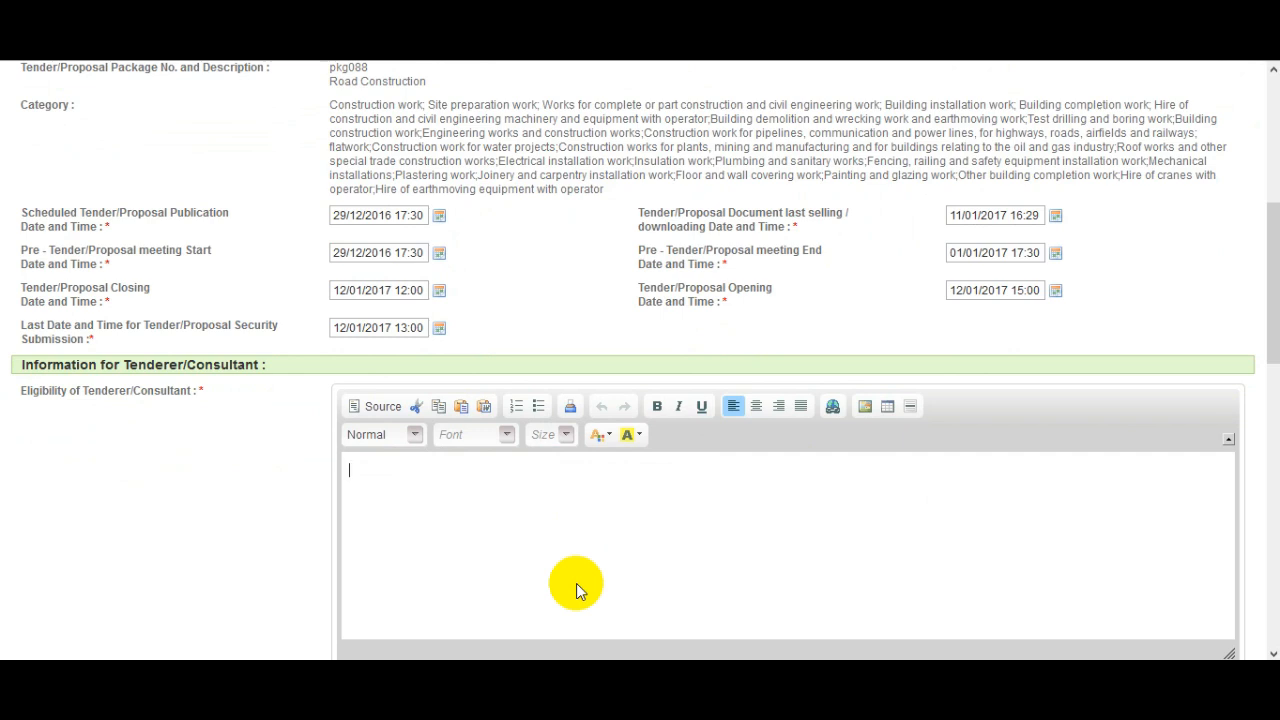
{"action": "type", "text": "As per TDS"}
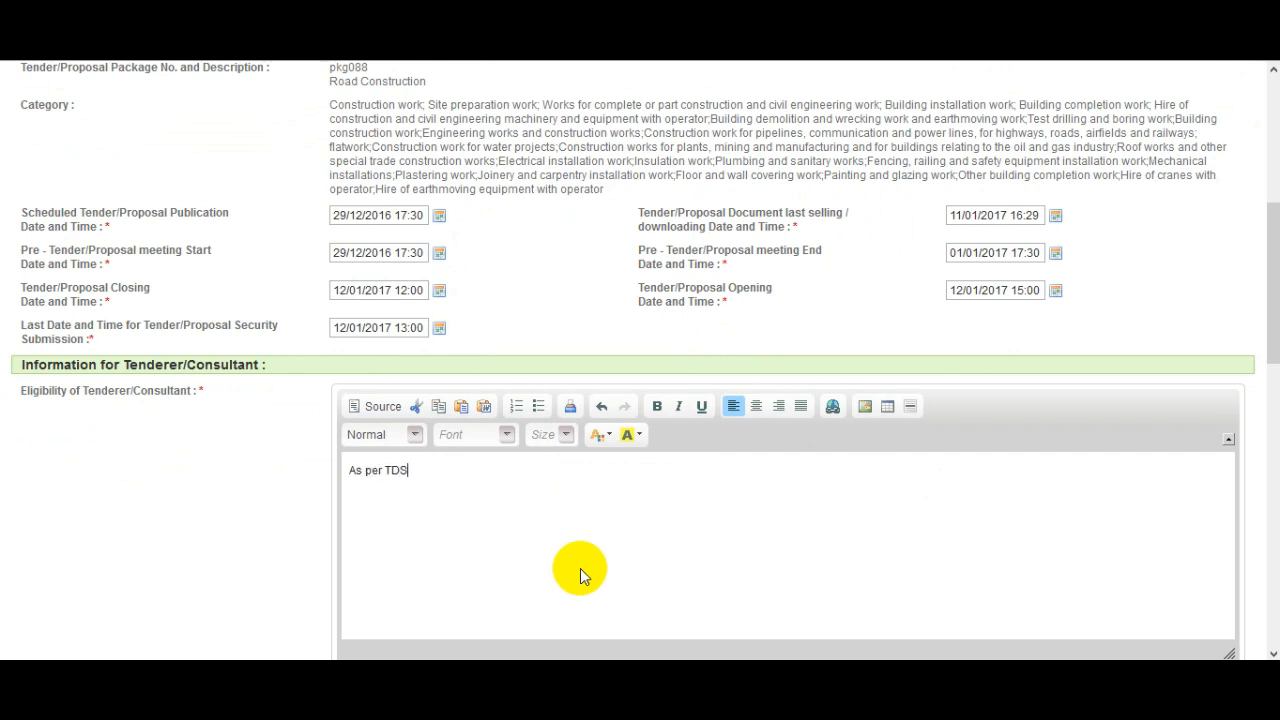
Step: Enter "Road Constructopn" as the brief description of goods and related service
{"action": "scroll", "coordinate": [91, 487], "scroll_direction": "down", "scroll_amount": 3}
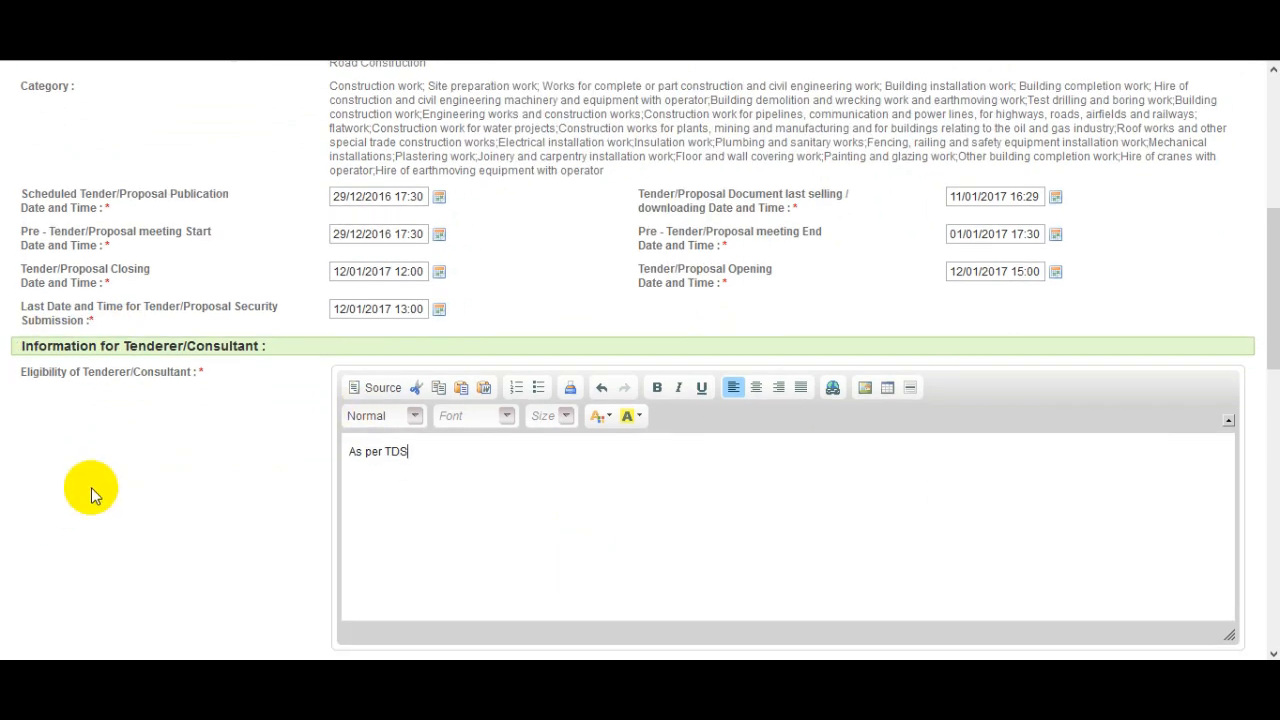
{"action": "scroll", "coordinate": [252, 527], "scroll_direction": "down", "scroll_amount": 1}
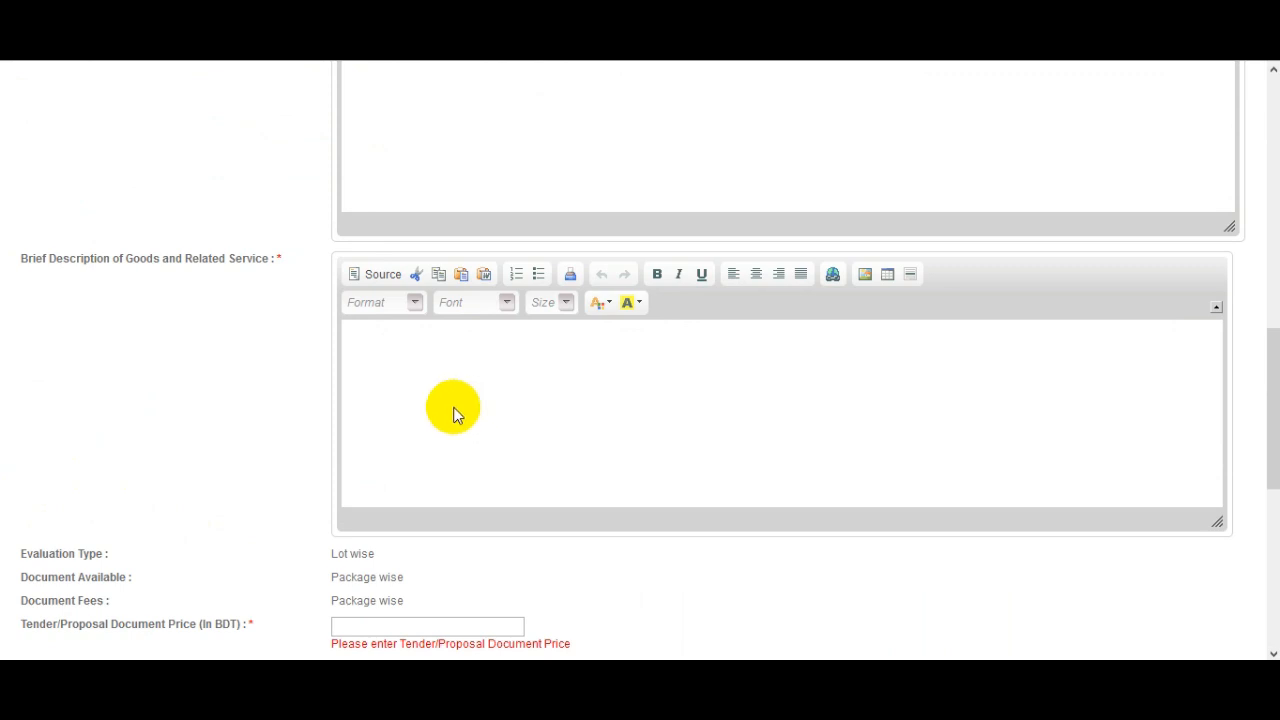
{"action": "left_click", "coordinate": [412, 368]}
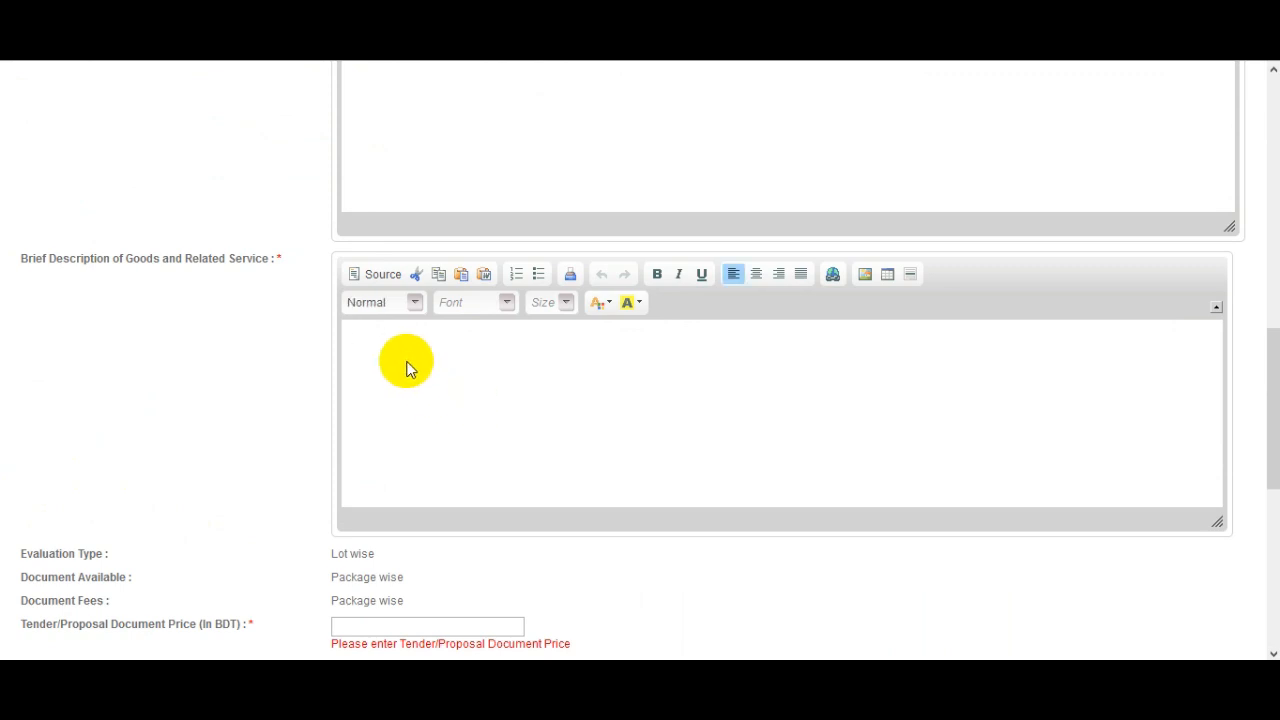
{"action": "type", "text": "Road Constructopn"}
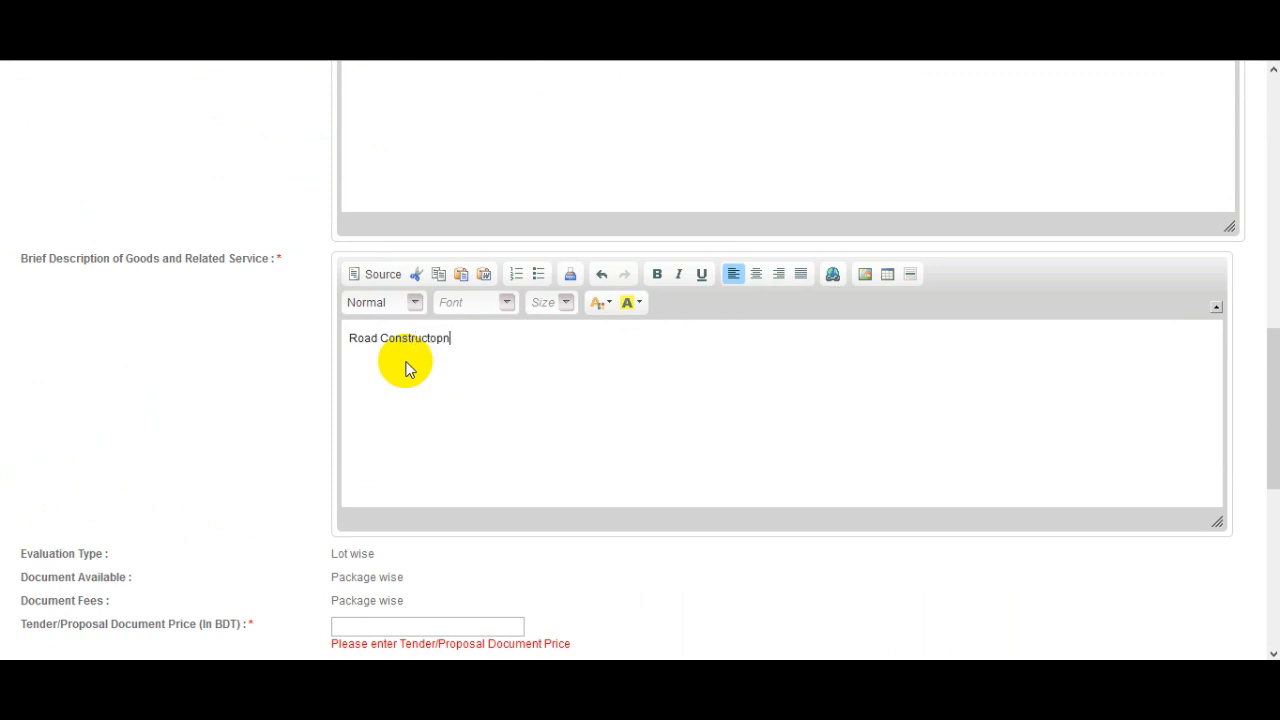
Step: Set the tender/proposal document price to 1000 BDT
{"action": "scroll", "coordinate": [380, 565], "scroll_direction": "down", "scroll_amount": 2}
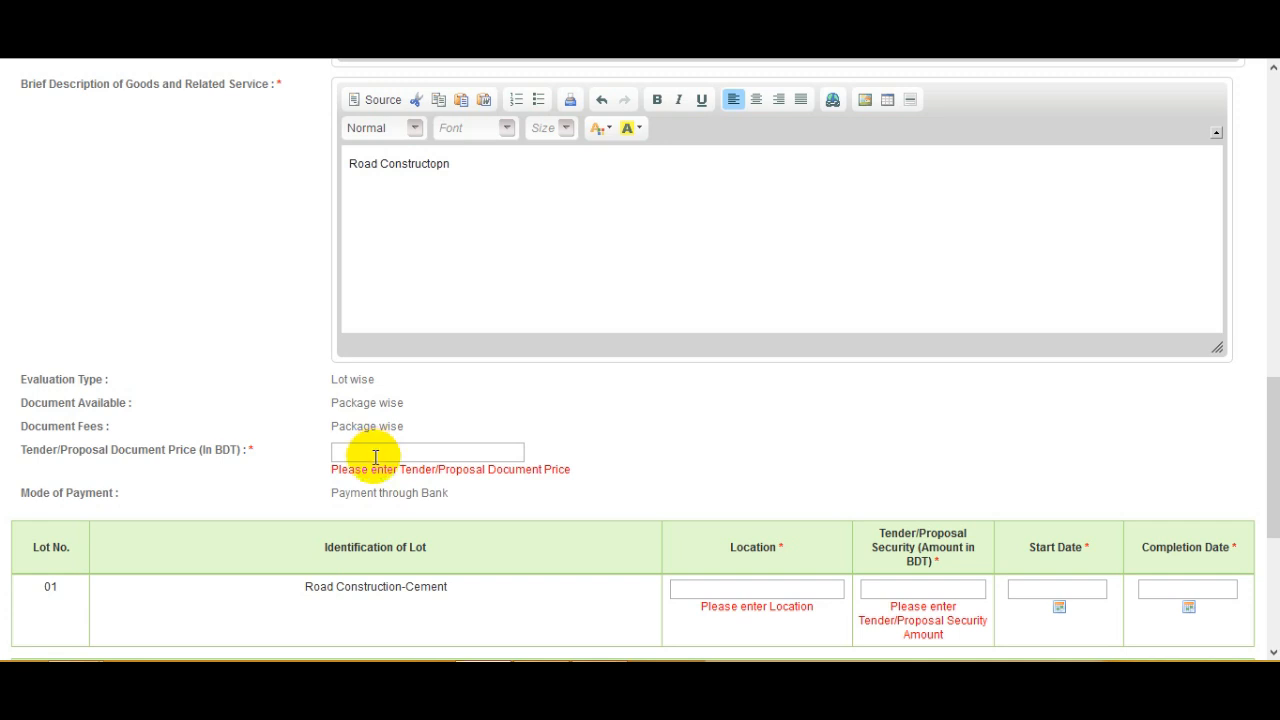
{"action": "type", "text": "1000"}
{"action": "left_click", "coordinate": [611, 482]}
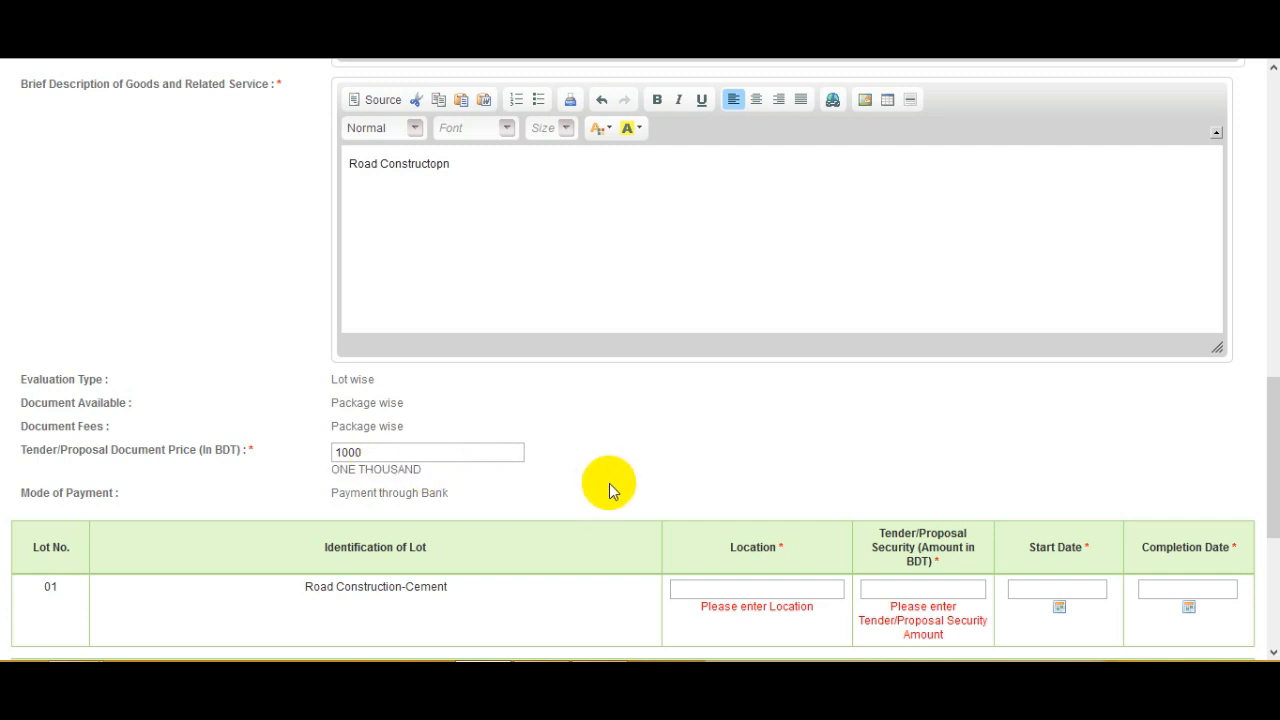
Step: For lot 01, enter Dhaka as the location and 12000 BDT as the tender security amount
{"action": "scroll", "coordinate": [609, 483], "scroll_direction": "down", "scroll_amount": 1}
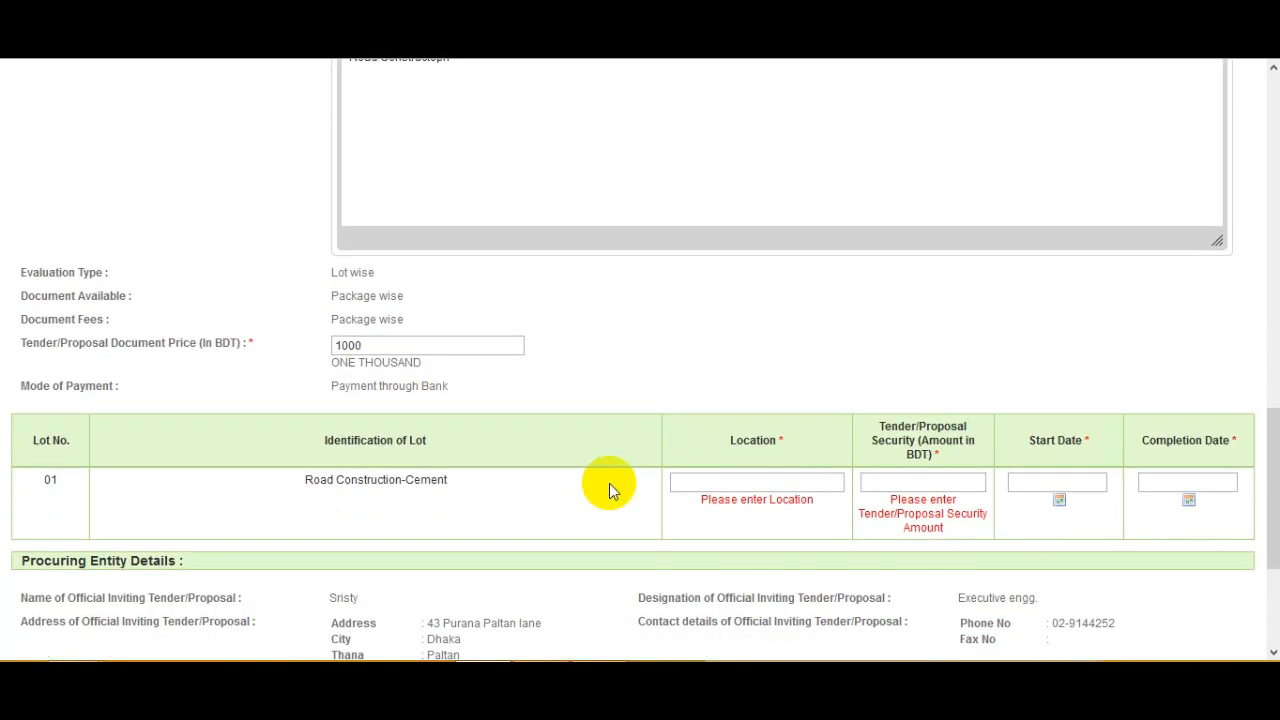
{"action": "left_click", "coordinate": [688, 482]}
{"action": "type", "text": "Dhaka"}
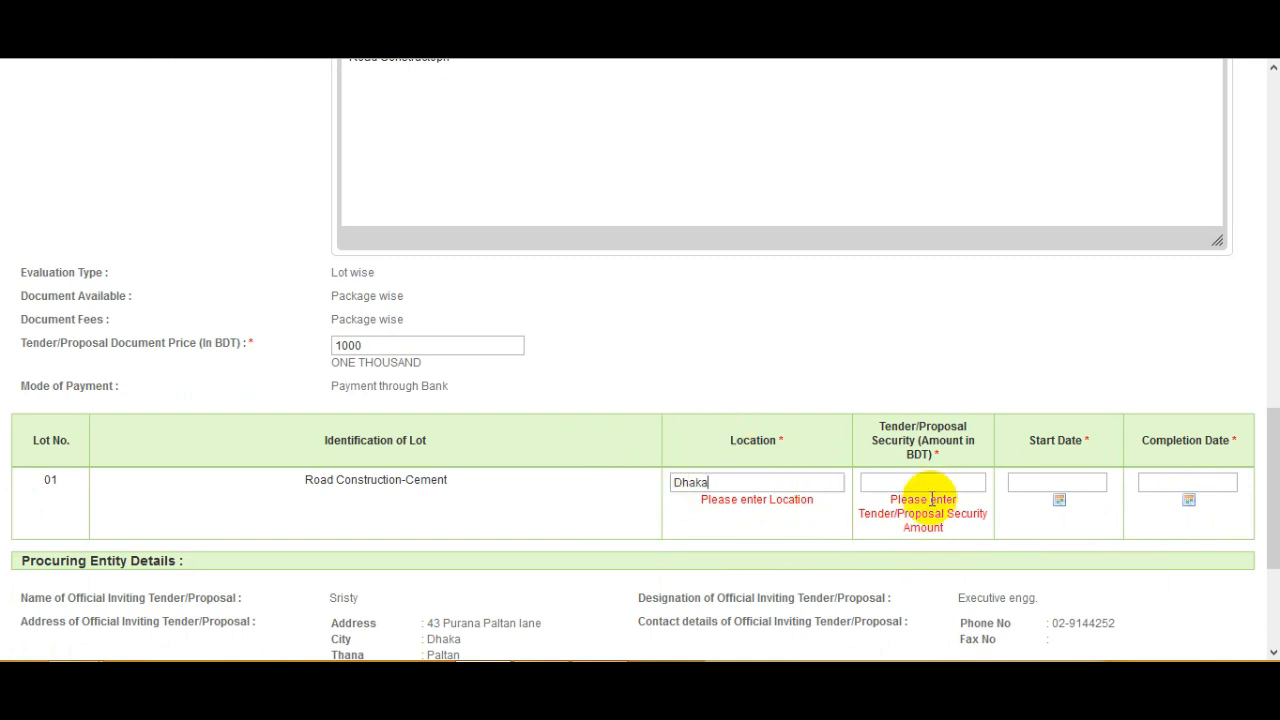
{"action": "left_click", "coordinate": [940, 483]}
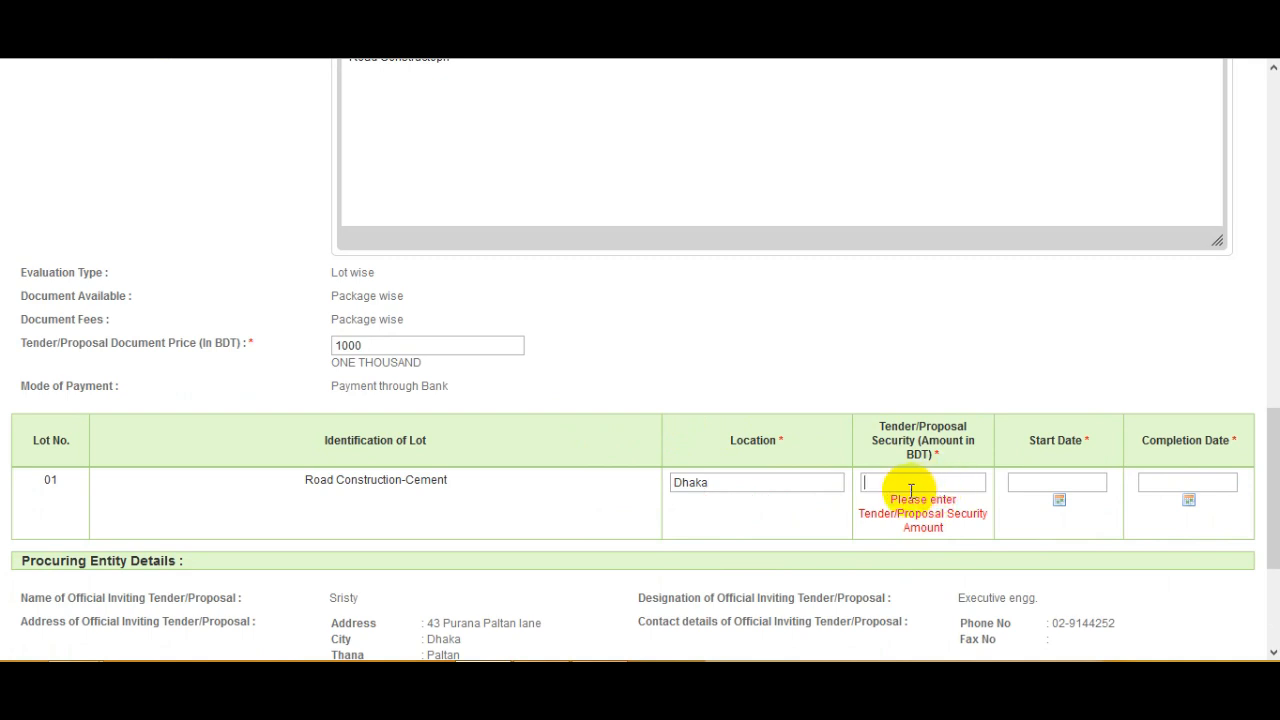
{"action": "type", "text": "12000"}
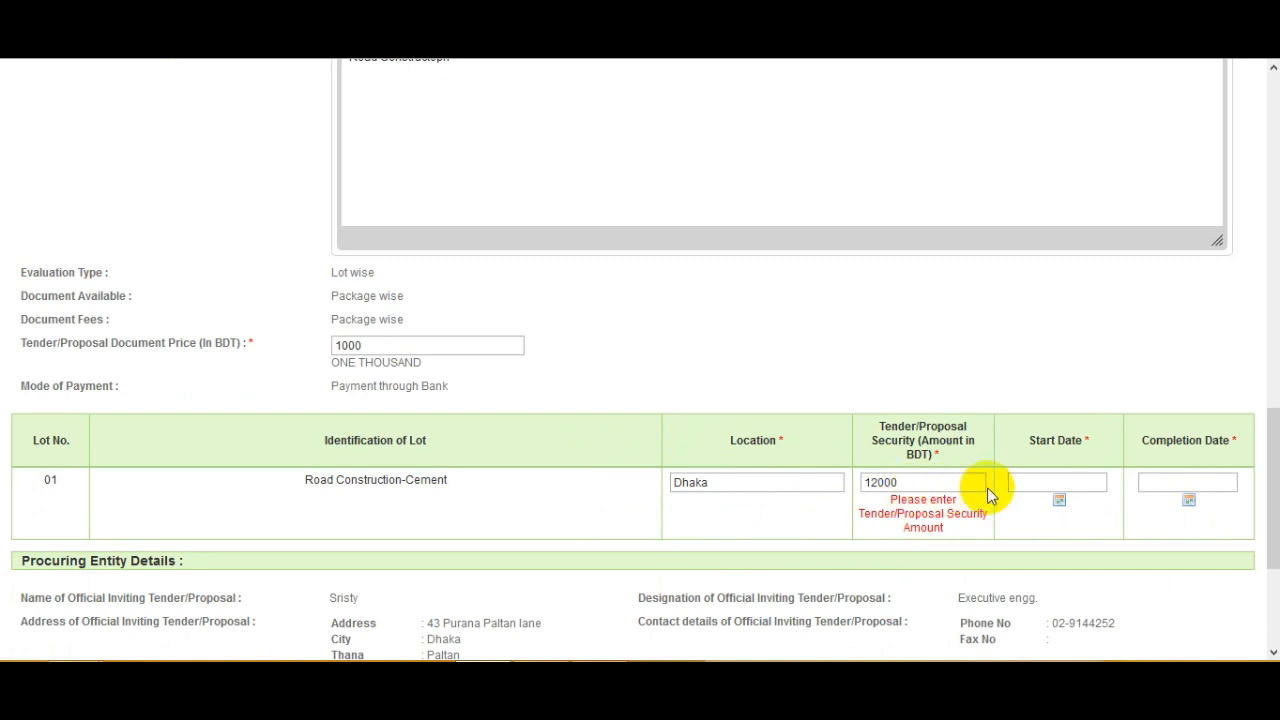
Step: Set the start date of lot 01 to 01/03/2017
{"action": "left_click", "coordinate": [1038, 484]}
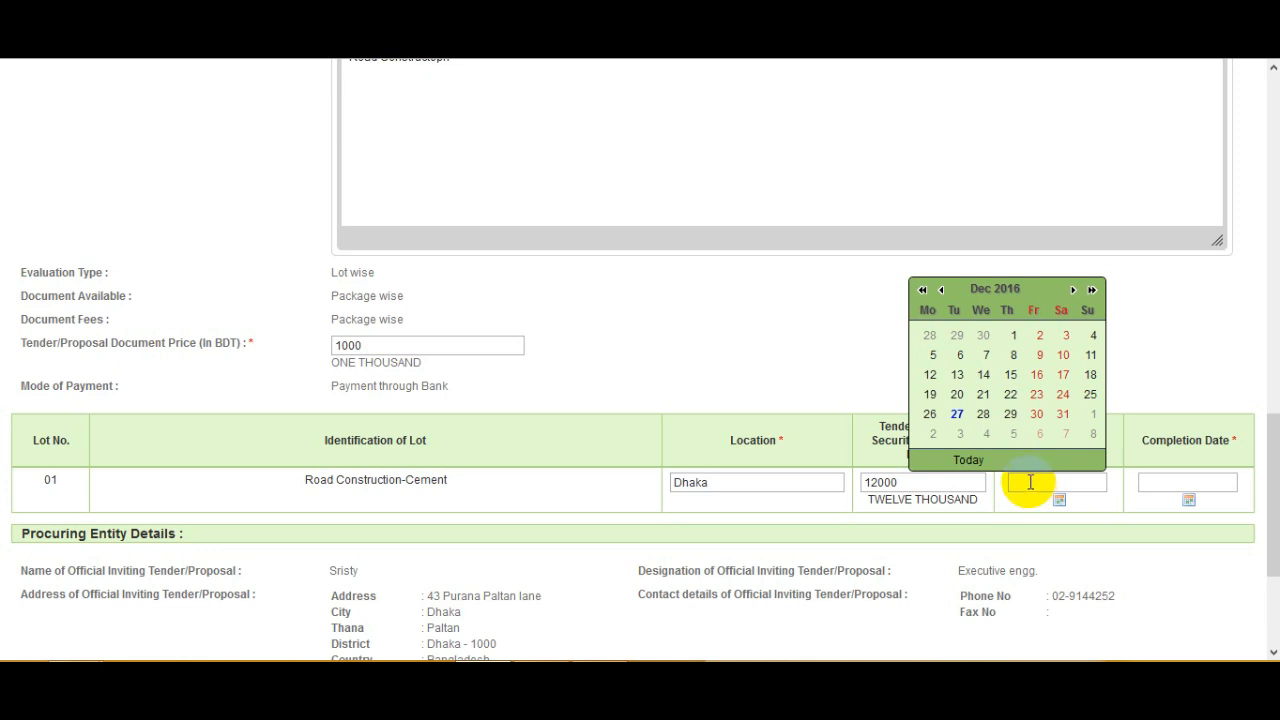
{"action": "left_click", "coordinate": [1073, 290]}
{"action": "left_click", "coordinate": [1073, 290]}
{"action": "left_click", "coordinate": [1073, 290]}
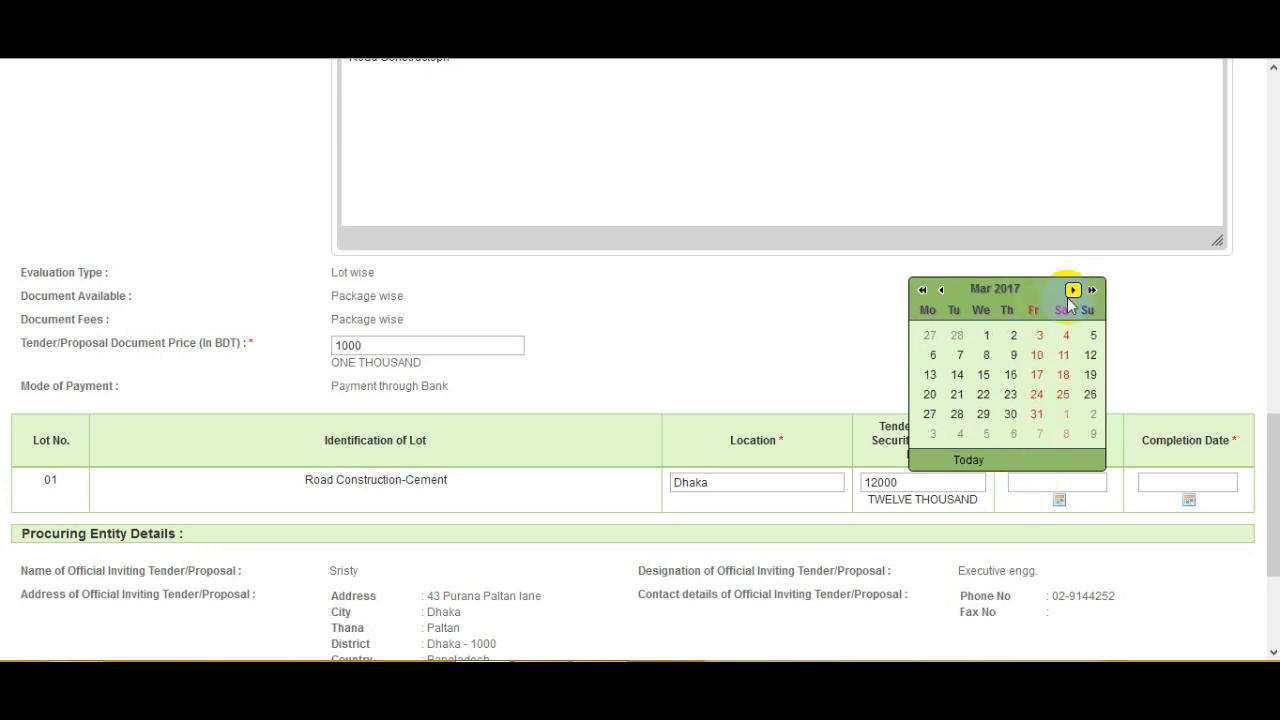
{"action": "left_click", "coordinate": [990, 336]}
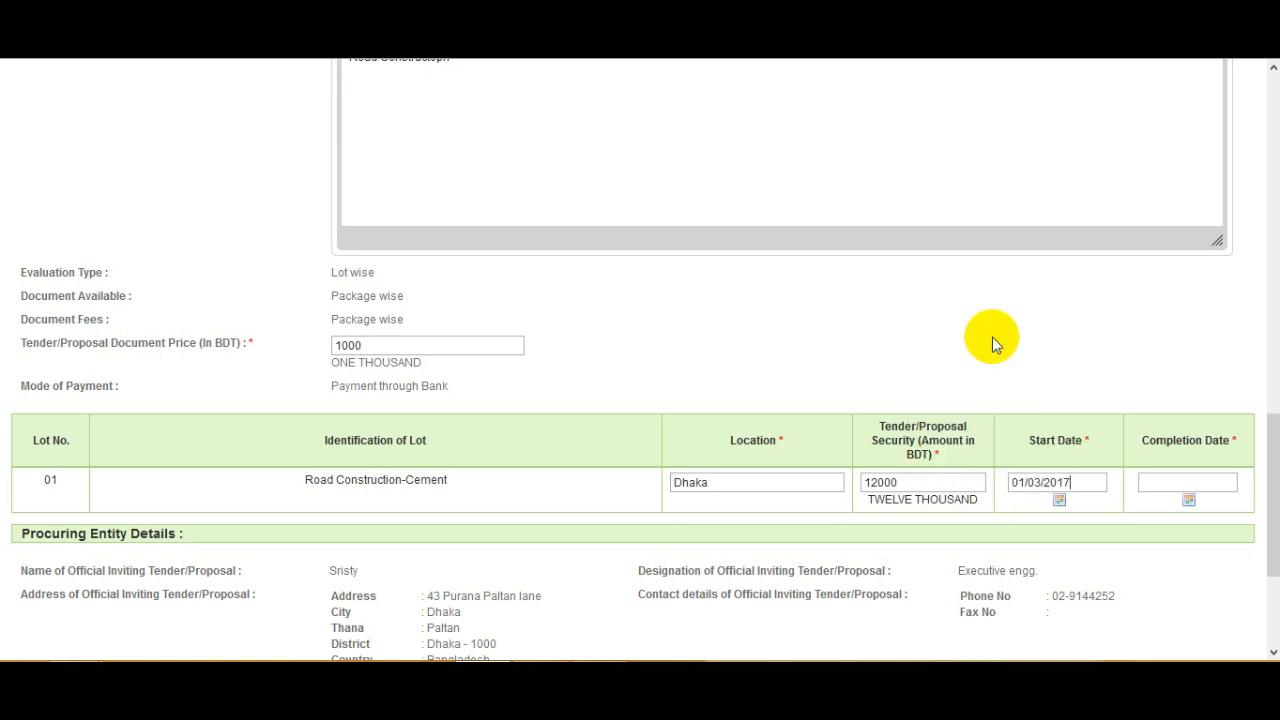
Step: Set the completion date of lot 01 to 15/03/2017
{"action": "left_click", "coordinate": [1156, 481]}
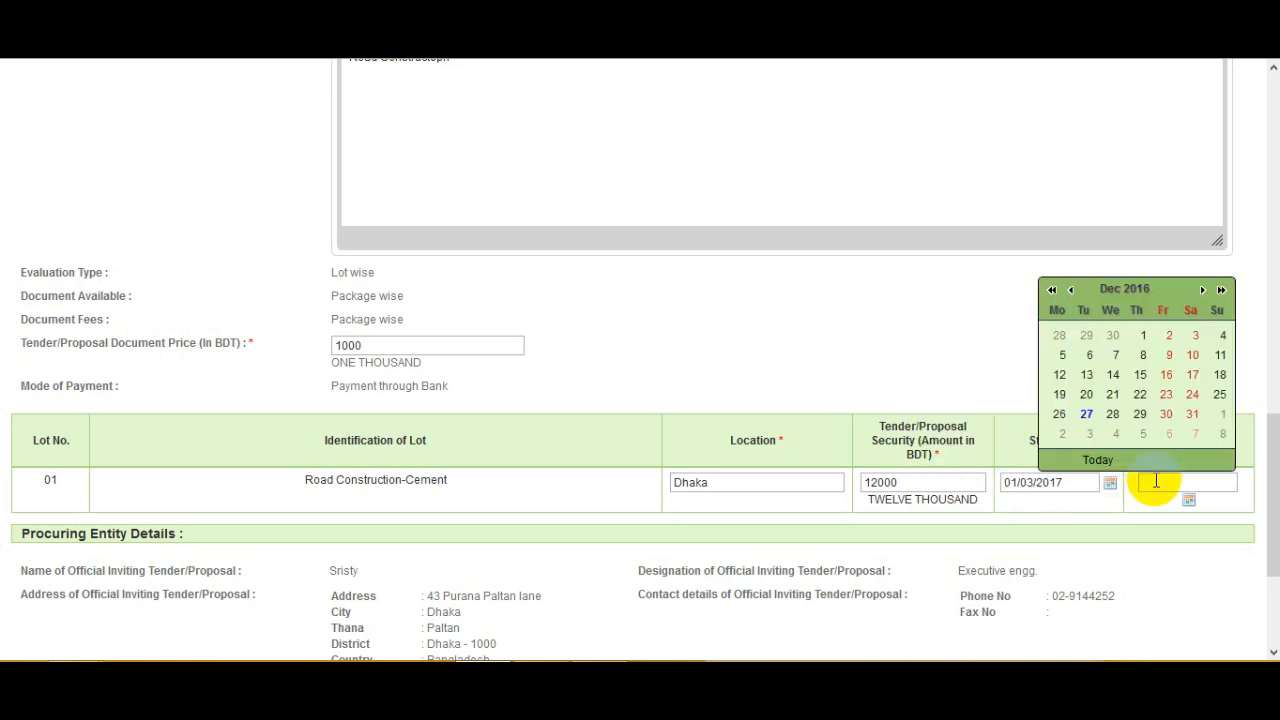
{"action": "left_click", "coordinate": [1203, 289]}
{"action": "left_click", "coordinate": [1203, 289]}
{"action": "left_click", "coordinate": [1203, 289]}
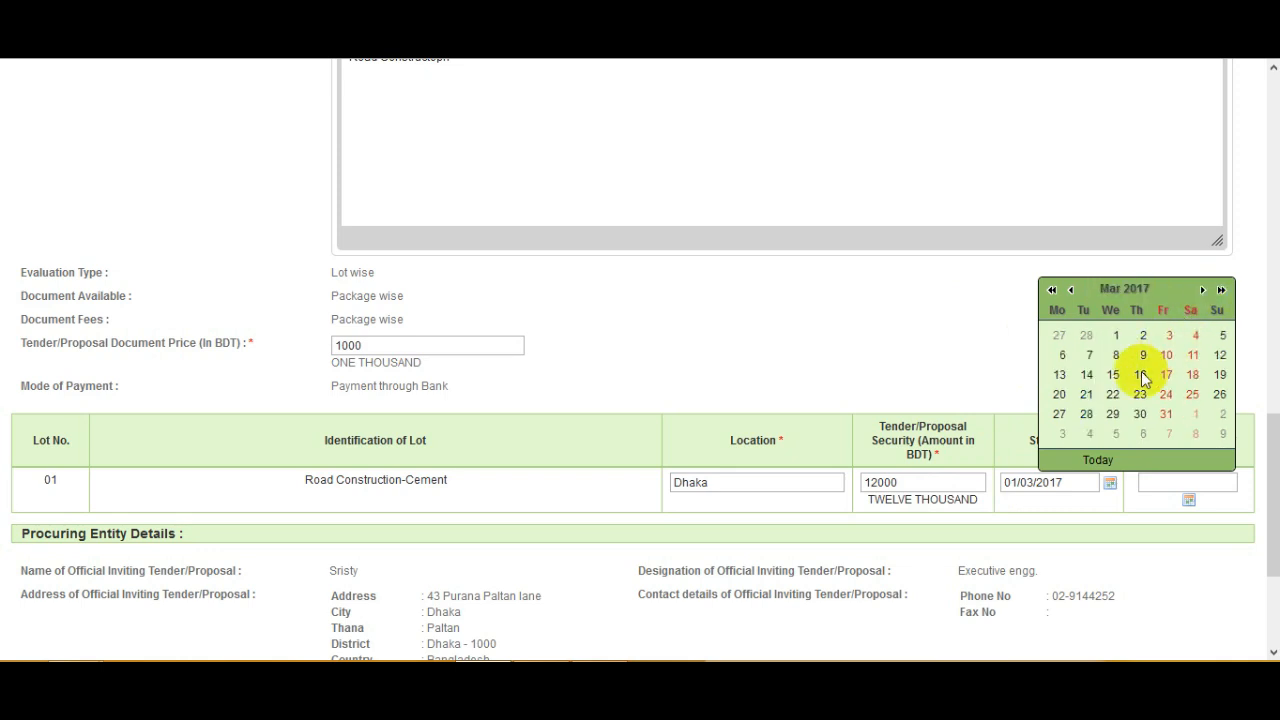
{"action": "left_click", "coordinate": [1113, 374]}
{"action": "left_click", "coordinate": [1177, 536]}
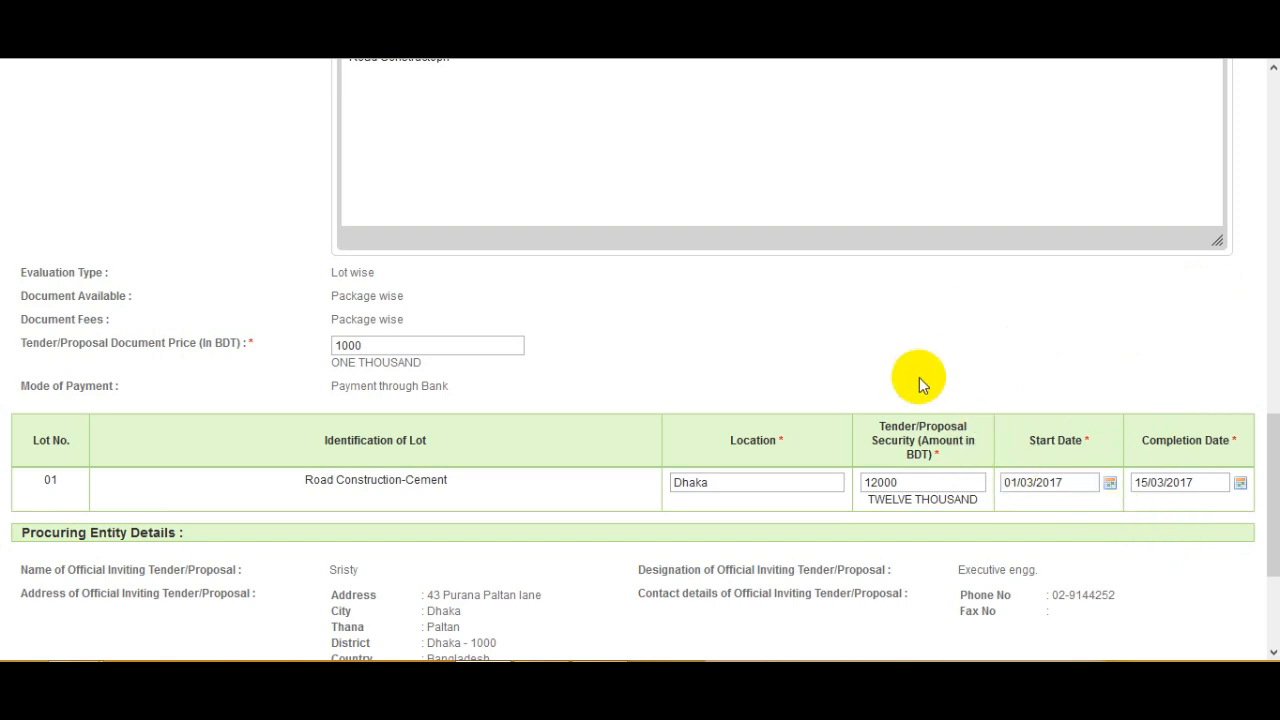
Step: Submit the completed tender notice form
{"action": "scroll", "coordinate": [920, 378], "scroll_direction": "down", "scroll_amount": 3}
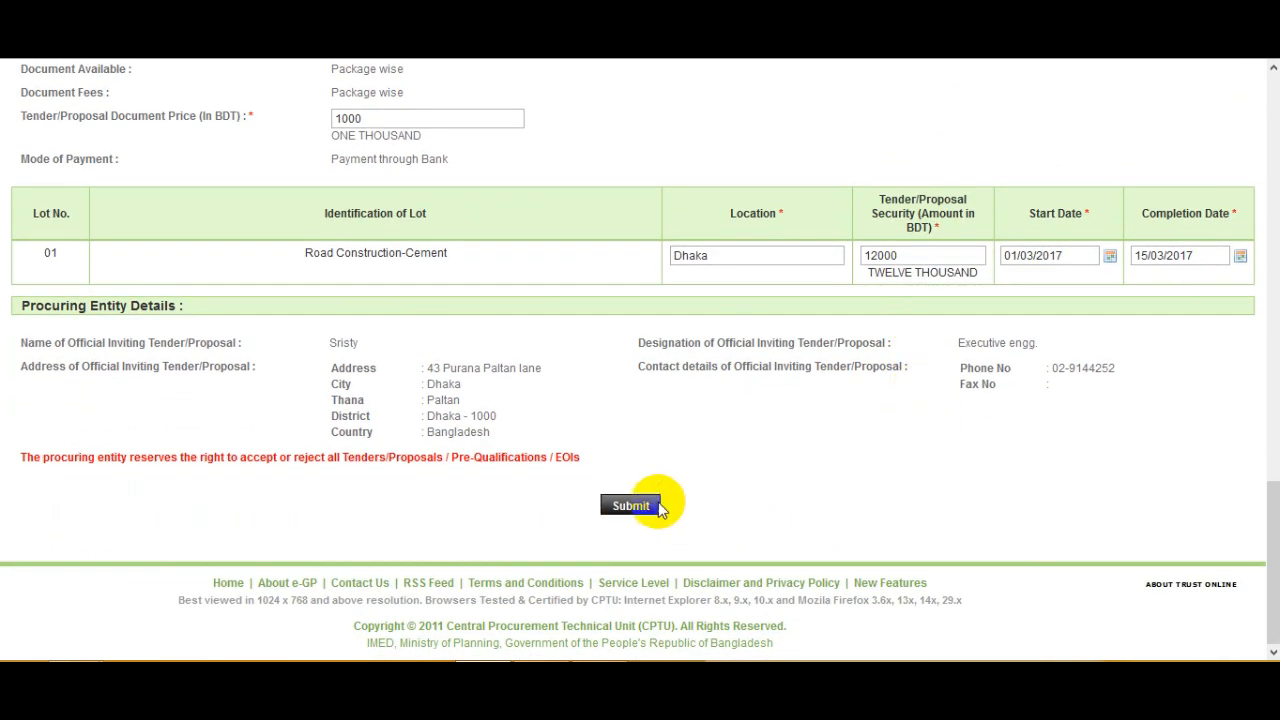